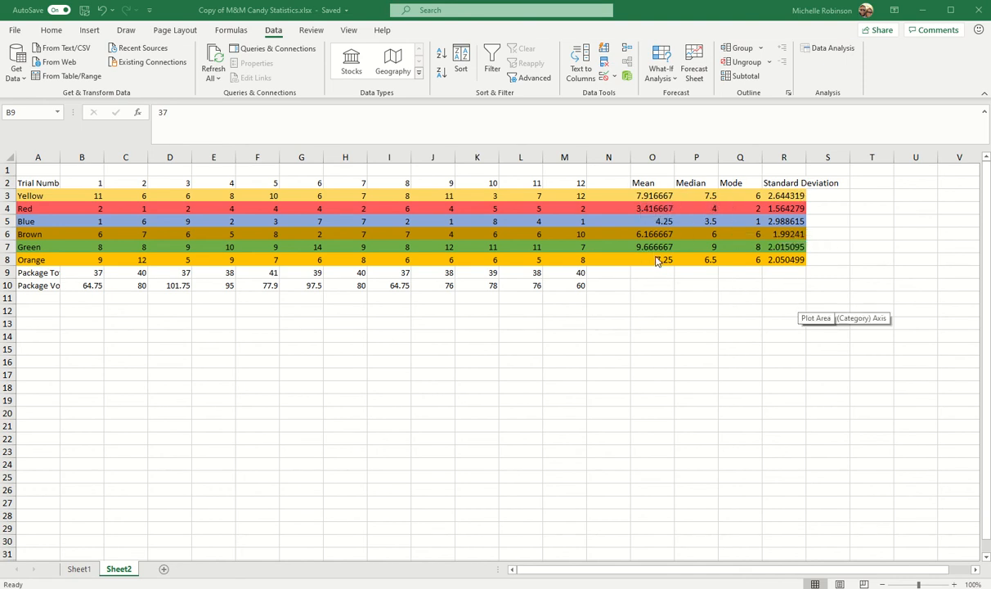
- Review the mean, median, mode and standard deviation formulas for the Yellow row in O3 through R3
{"action": "left_click", "coordinate": [650, 199]}
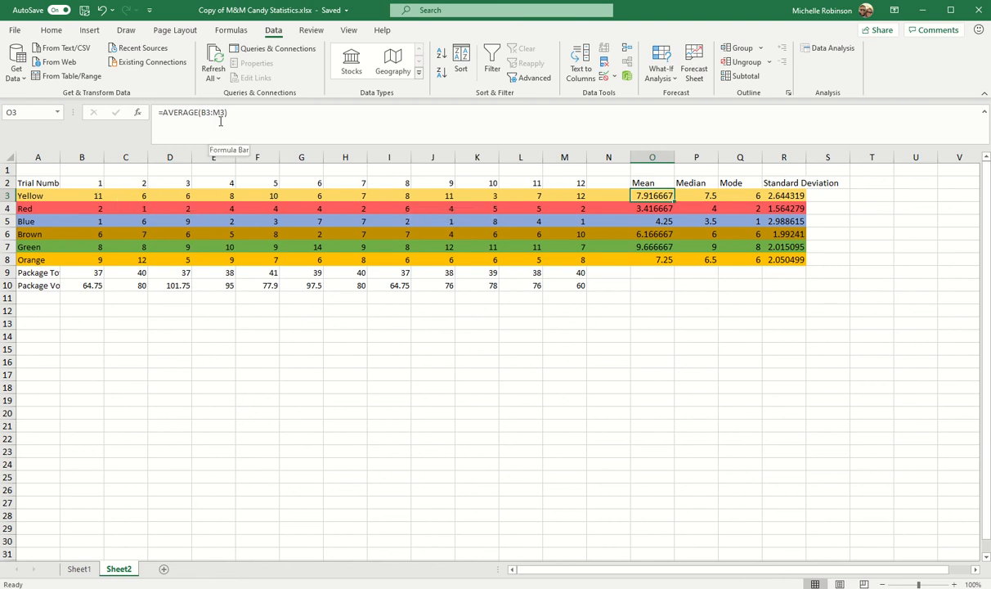
{"action": "left_click", "coordinate": [694, 196]}
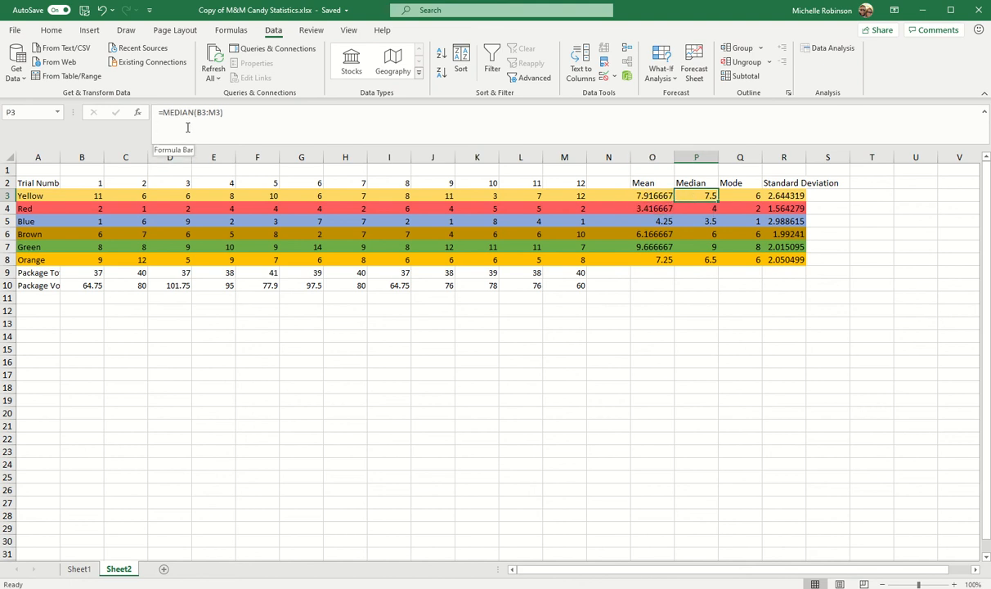
{"action": "left_click", "coordinate": [752, 196]}
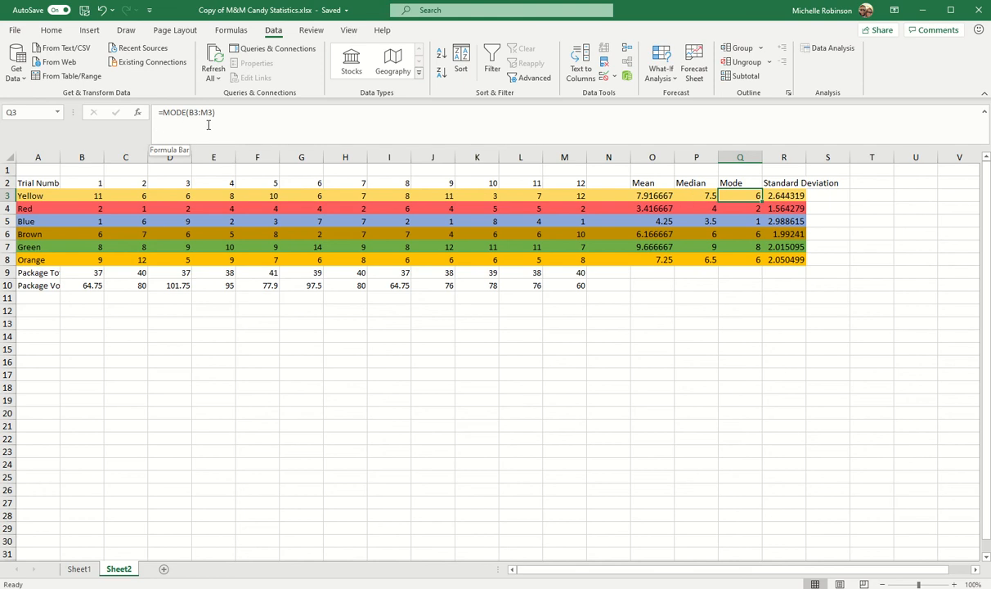
{"action": "left_click", "coordinate": [773, 196]}
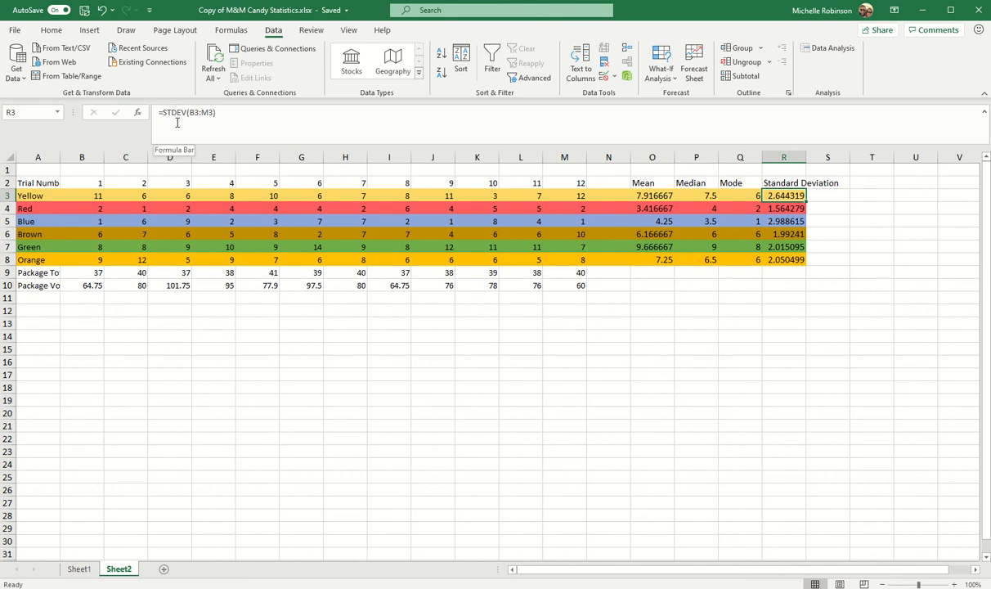
- Enter the sample standard deviation formula =STDEV.S(B3:M3) for the Yellow data in cell T3
{"action": "left_click", "coordinate": [866, 194]}
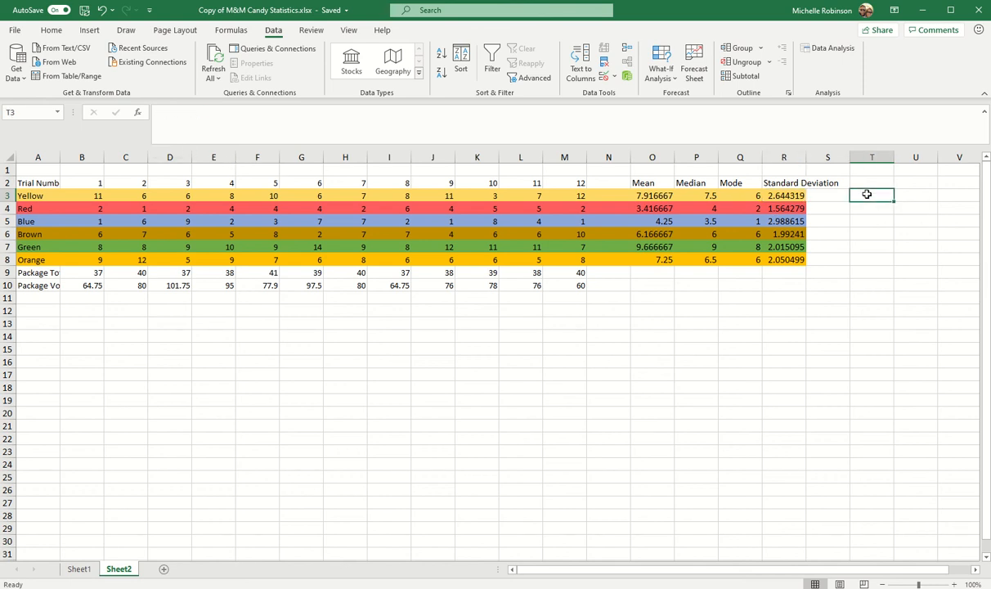
{"action": "type", "text": "="}
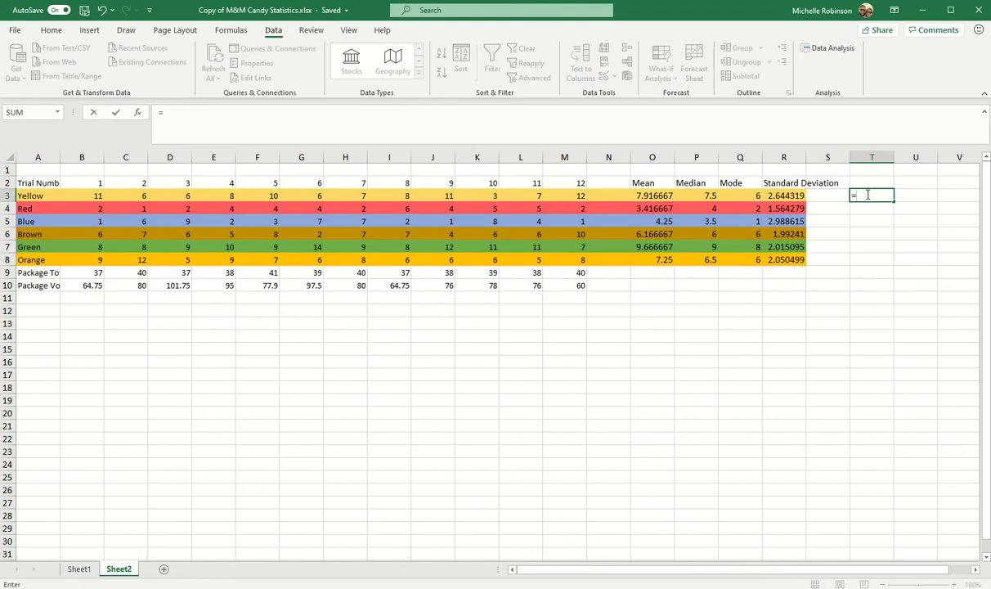
{"action": "type", "text": "stdwe"}
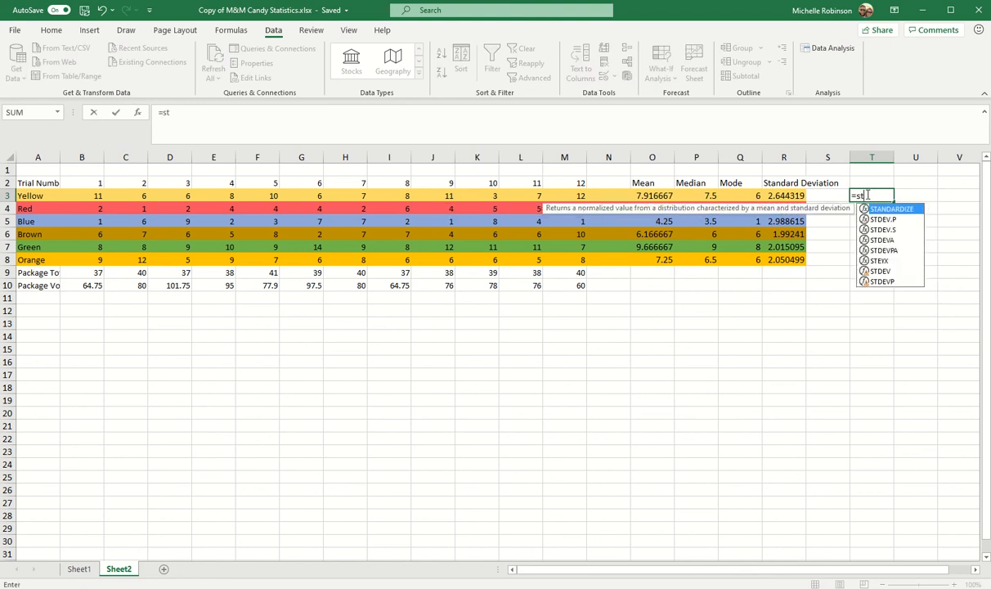
{"action": "key", "text": "BackSpace"}
{"action": "key", "text": "BackSpace"}
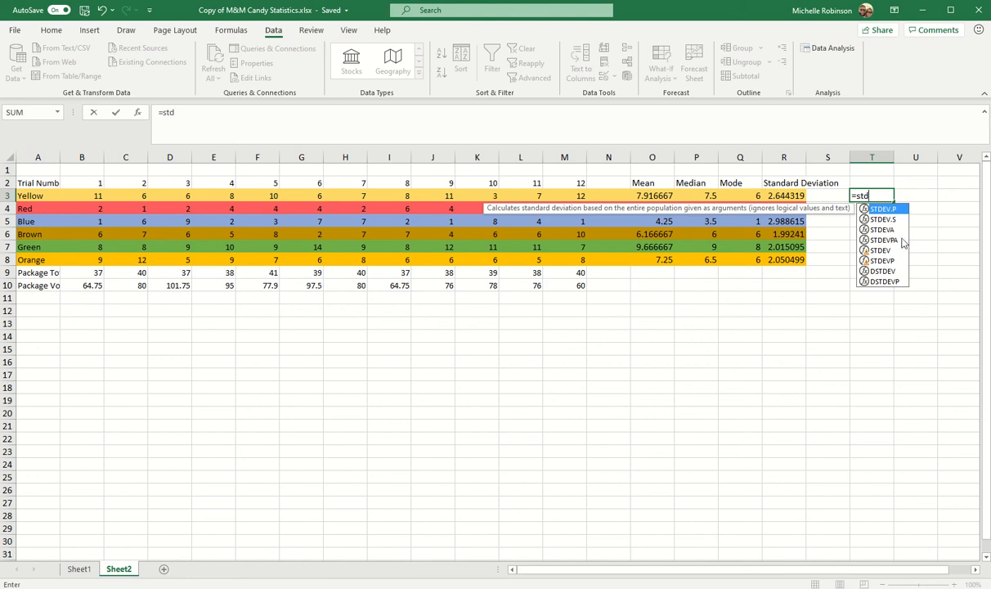
{"action": "left_click", "coordinate": [870, 221]}
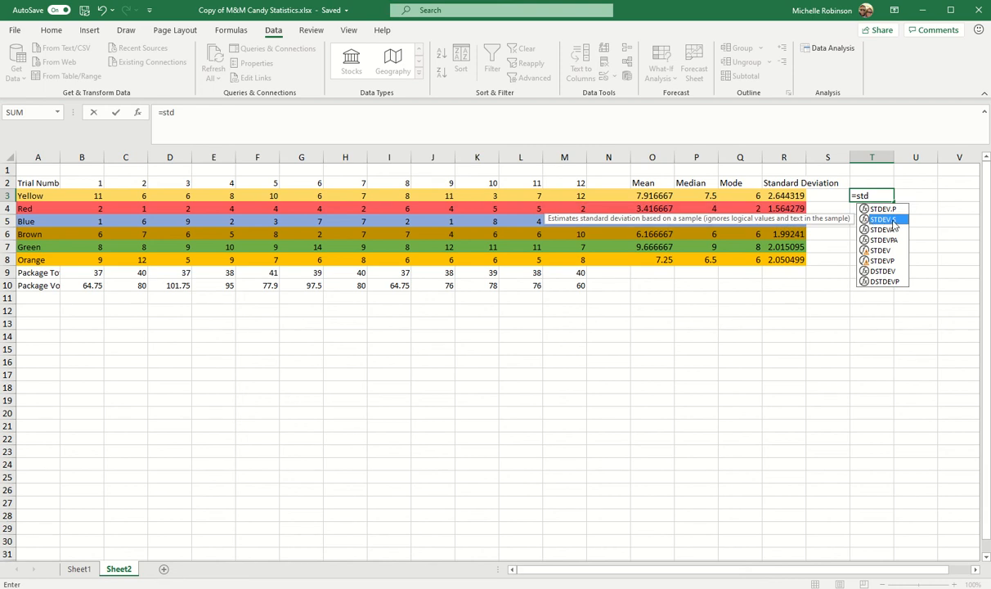
{"action": "left_click", "coordinate": [184, 112]}
{"action": "type", "text": "d D"}
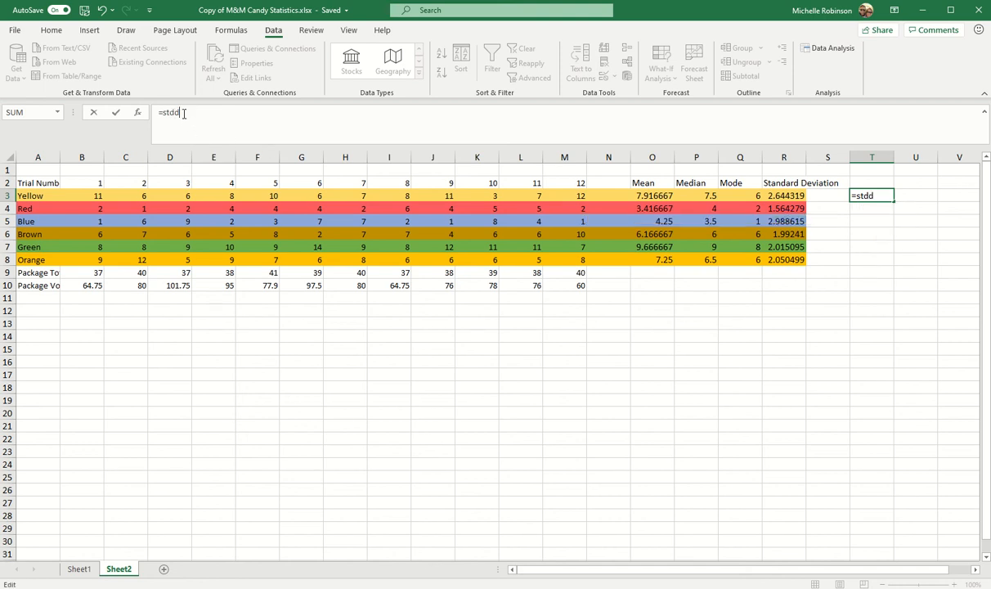
{"action": "type", "text": "ev"}
{"action": "key", "text": "BackSpace"}
{"action": "key", "text": "BackSpace"}
{"action": "key", "text": "BackSpace"}
{"action": "key", "text": "BackSpace"}
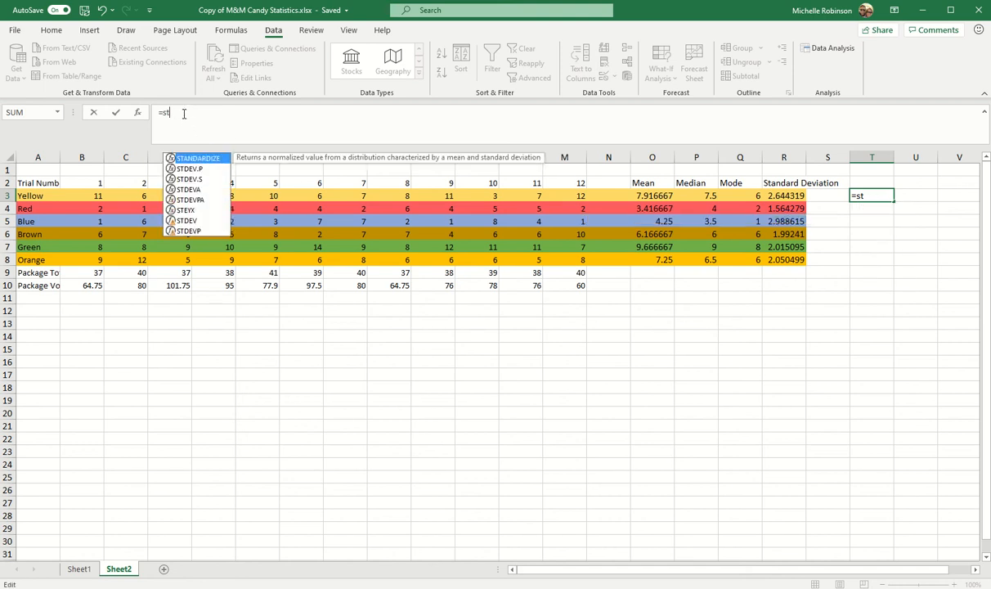
{"action": "type", "text": "de"}
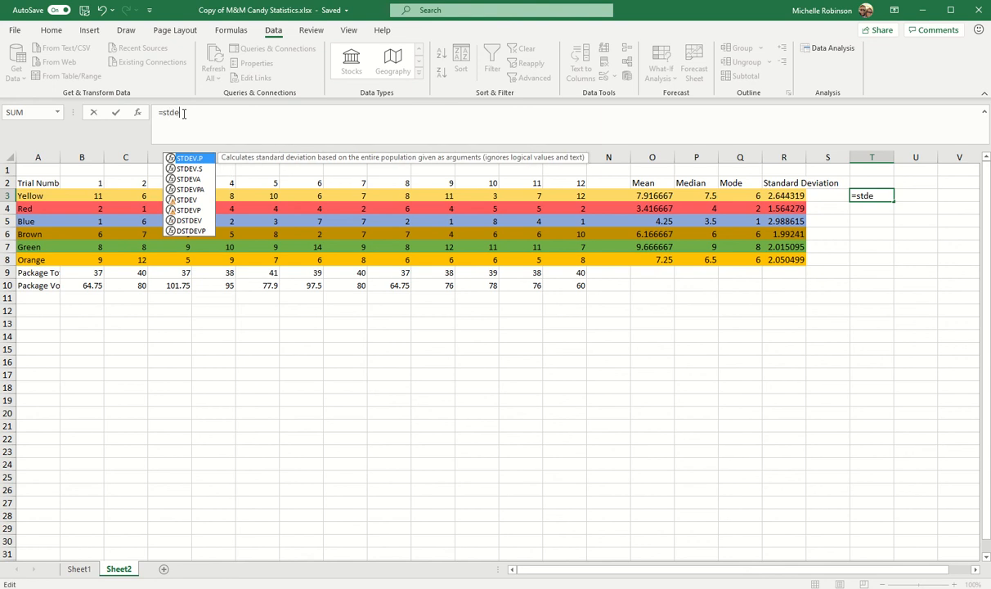
{"action": "type", "text": "v.s"}
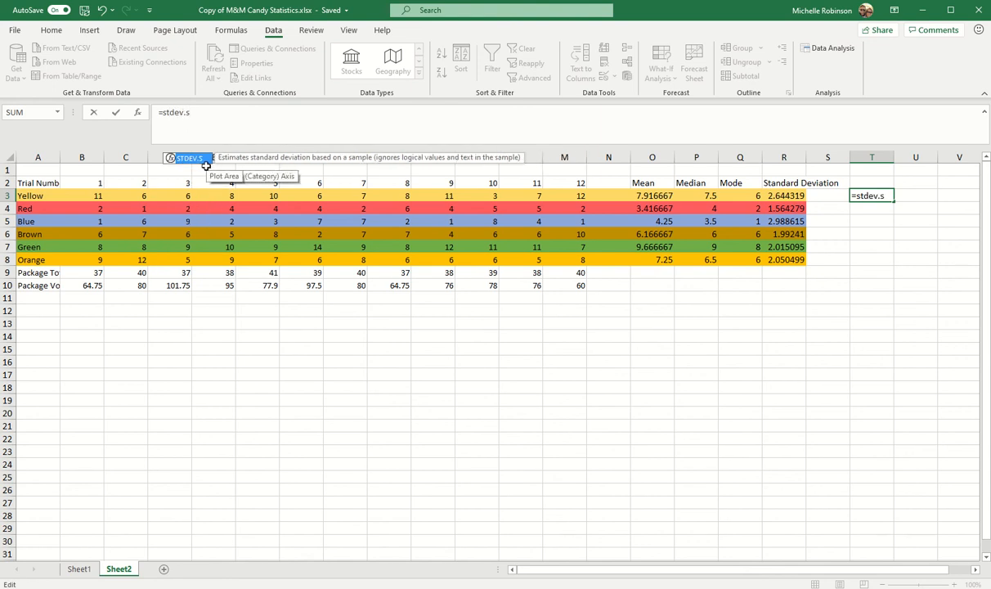
{"action": "type", "text": "("}
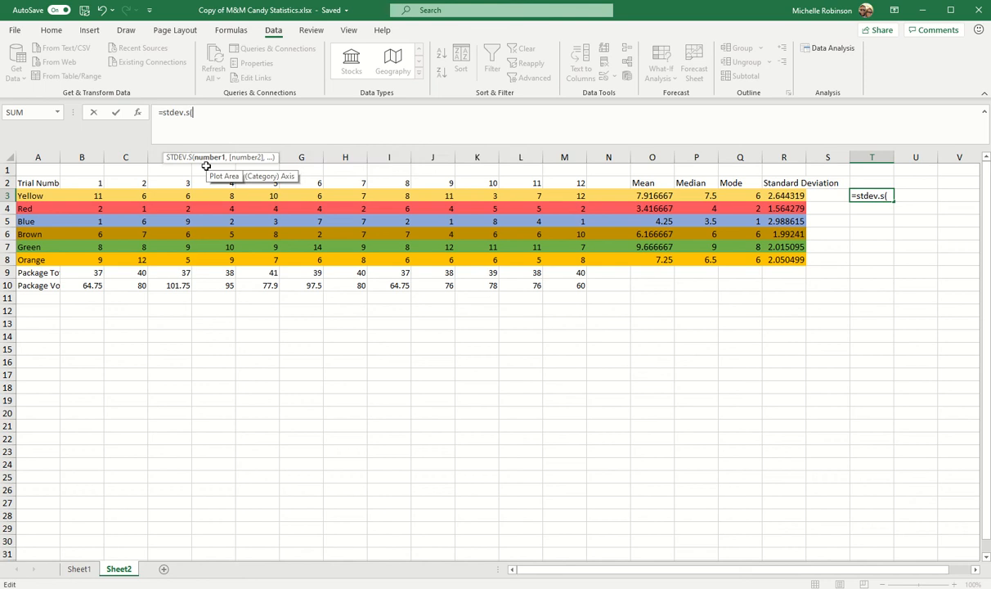
{"action": "left_click", "coordinate": [96, 194]}
{"action": "left_click_drag", "start_coordinate": [96, 193], "coordinate": [556, 198]}
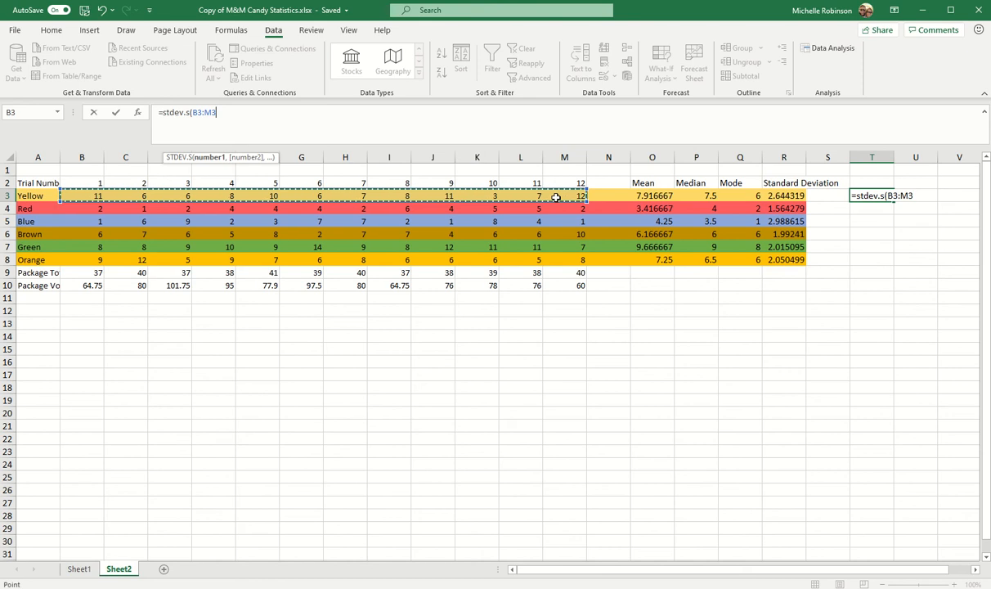
{"action": "type", "text": ")"}
{"action": "key", "text": "Return"}
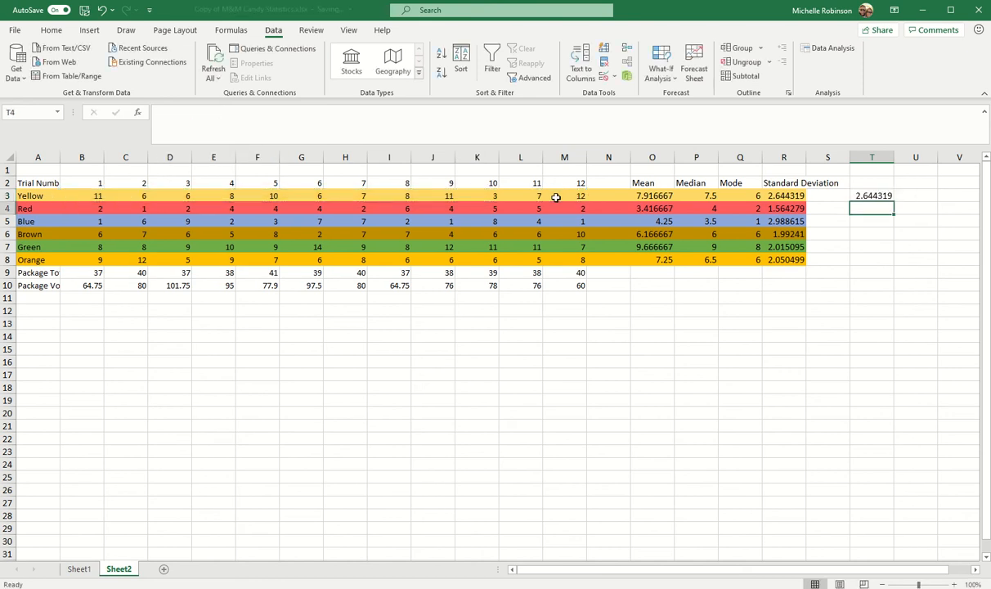
- Compare the standard deviation formulas in T3 and R3
{"action": "left_click", "coordinate": [874, 197]}
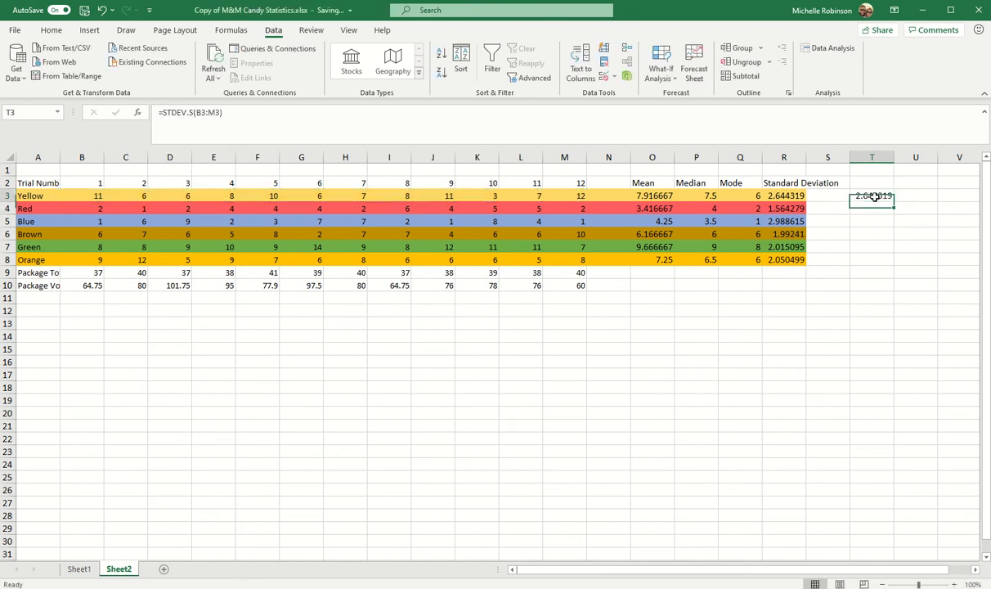
{"action": "left_click", "coordinate": [792, 200]}
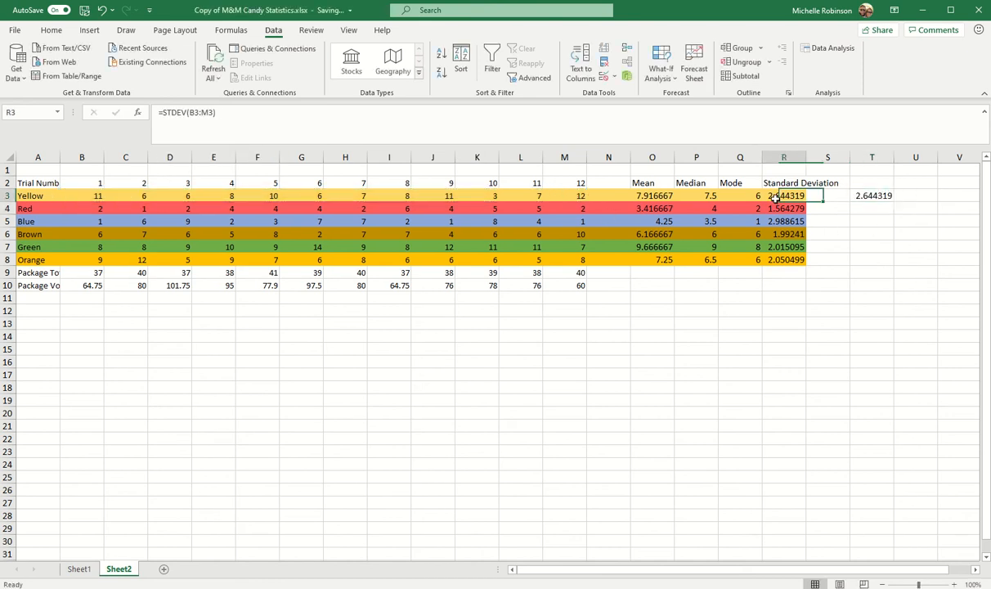
{"action": "left_click", "coordinate": [878, 197]}
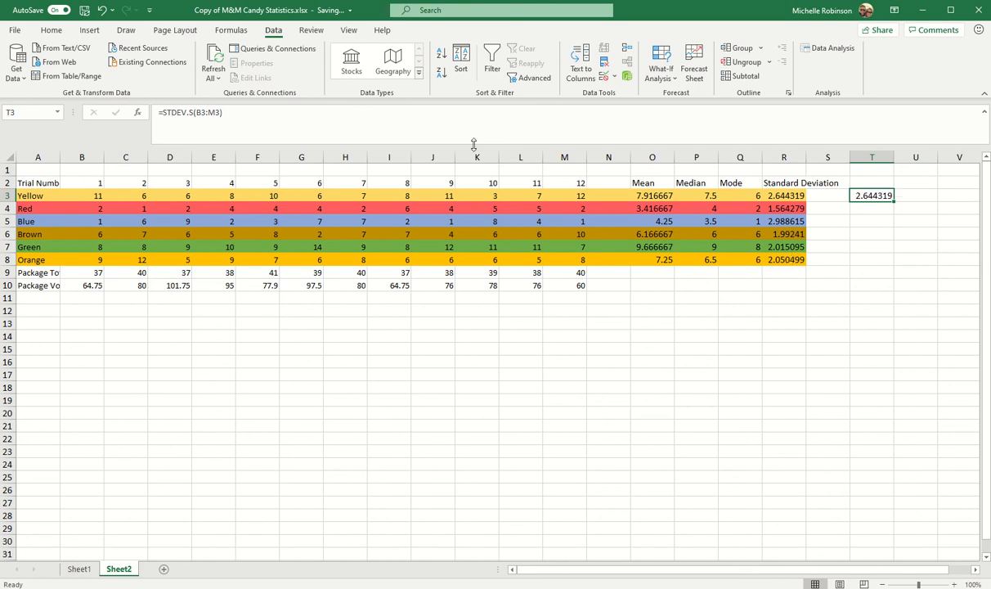
- Enter the heading Bins in B13 and the label Mean in A17
{"action": "left_click", "coordinate": [75, 326]}
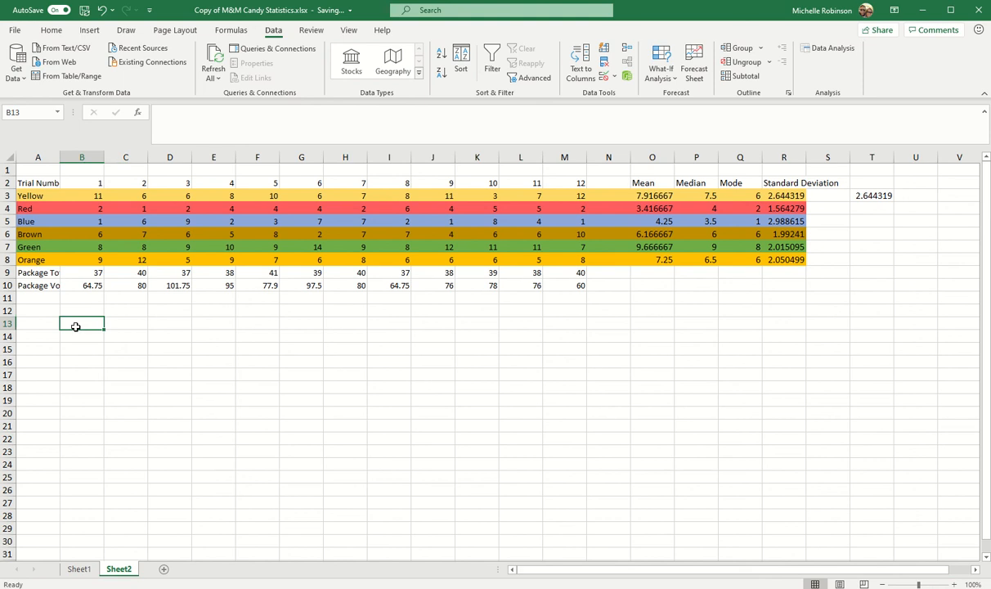
{"action": "type", "text": "Bin"}
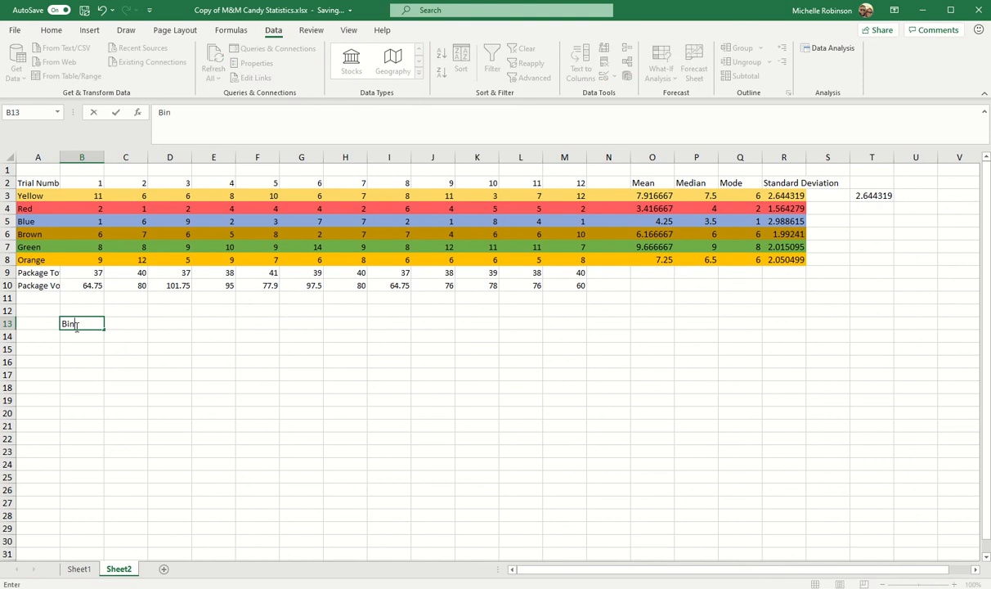
{"action": "type", "text": "s"}
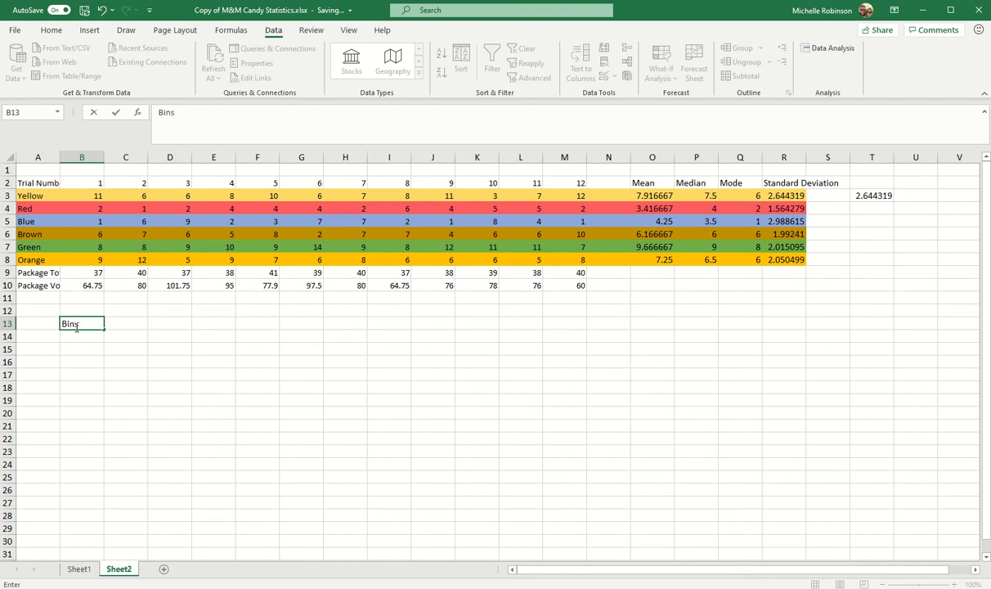
{"action": "left_click", "coordinate": [36, 374]}
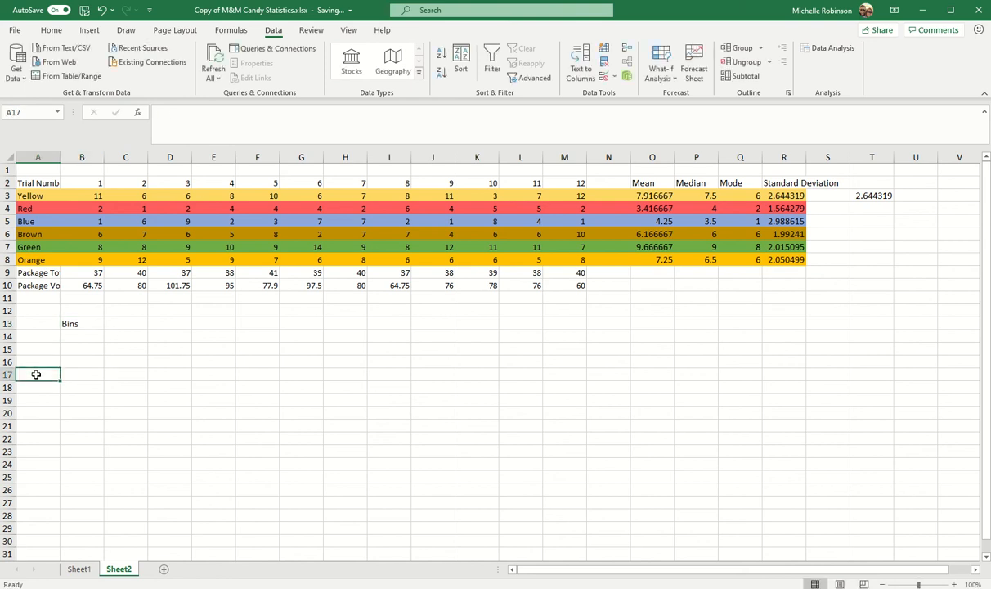
{"action": "type", "text": "Mean"}
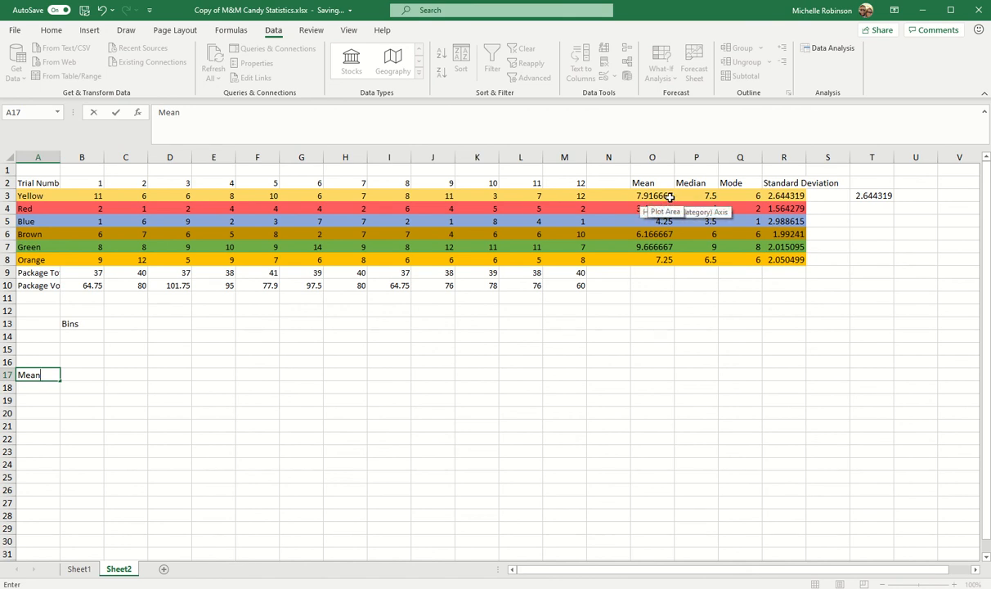
- Try to enter the label +stdev in A16, directly above Mean
{"action": "left_click", "coordinate": [50, 360]}
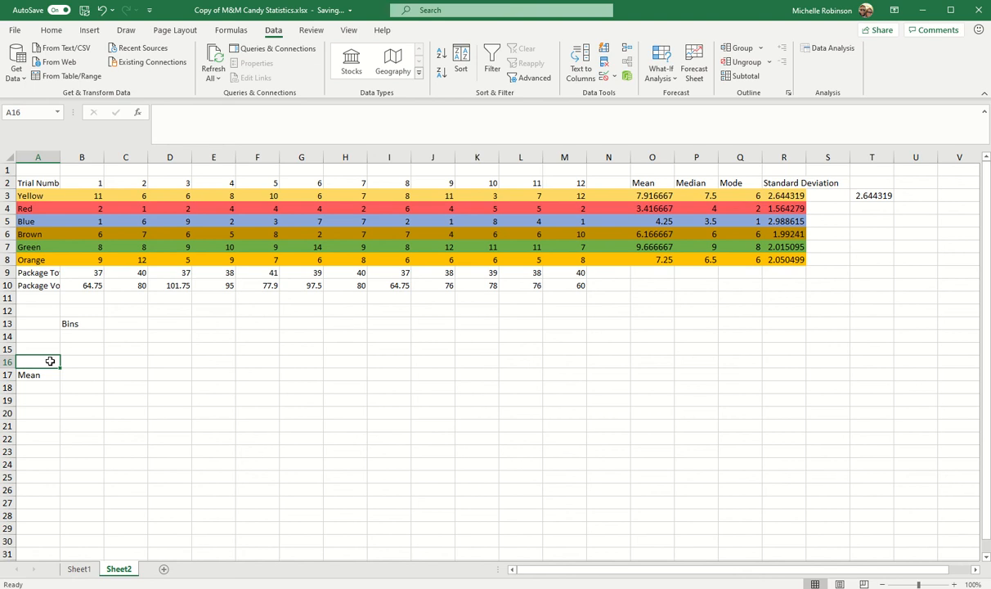
{"action": "type", "text": "+"}
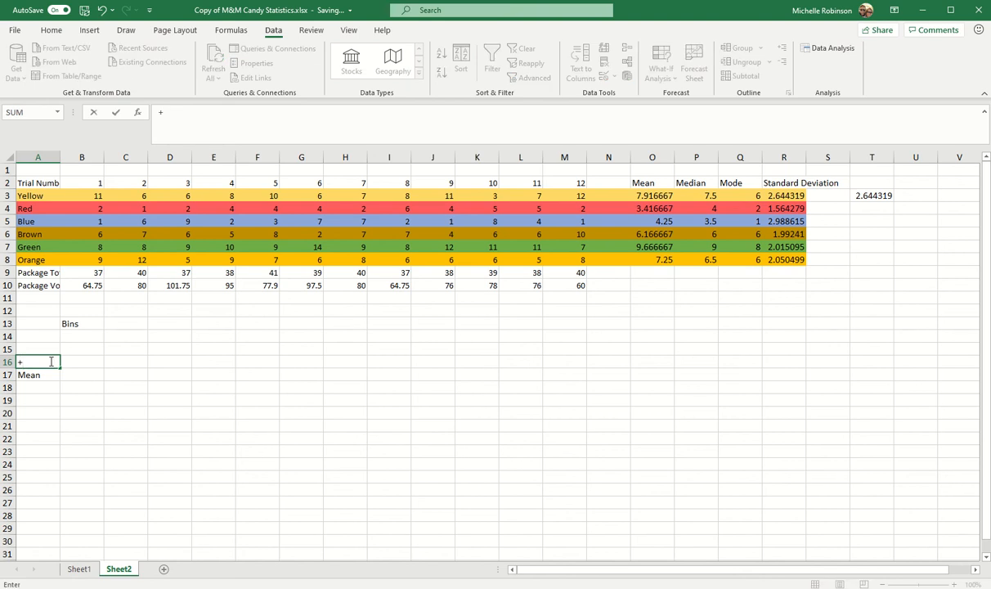
{"action": "type", "text": "stde"}
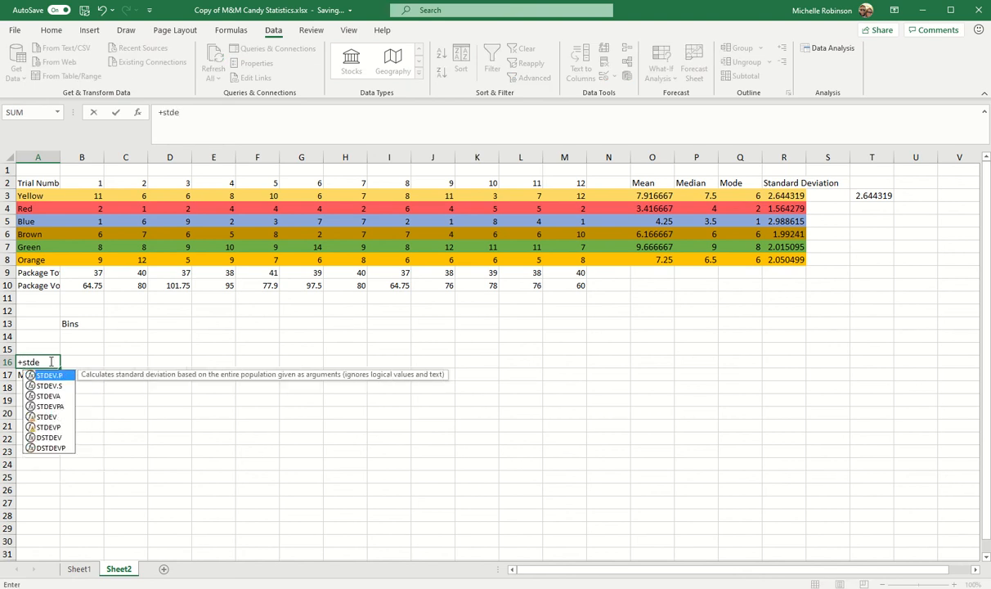
{"action": "type", "text": "v"}
{"action": "key", "text": "Return"}
- Convert the A16 entry to the plain text label +stdev with a leading apostrophe and no equals sign
{"action": "left_click", "coordinate": [189, 112]}
{"action": "left_click_drag", "start_coordinate": [189, 112], "coordinate": [160, 113]}
{"action": "left_click", "coordinate": [160, 113]}
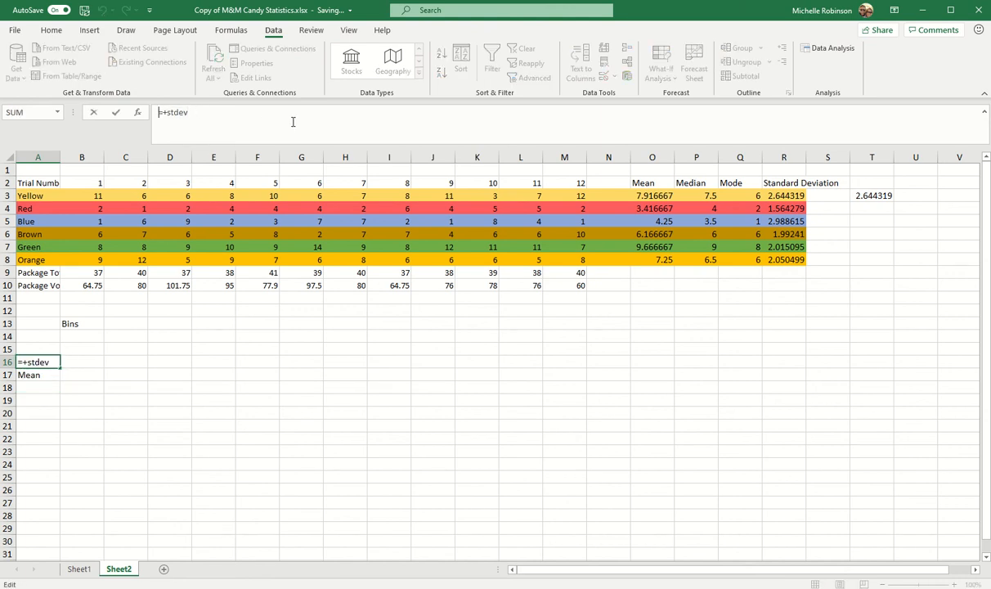
{"action": "type", "text": "'"}
{"action": "key", "text": "Return"}
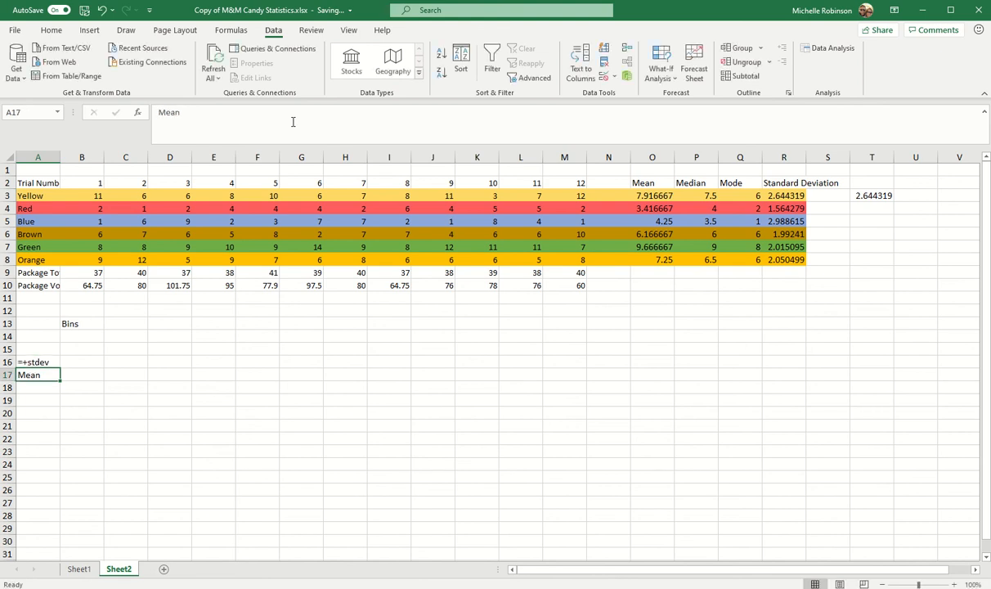
{"action": "left_click", "coordinate": [27, 362]}
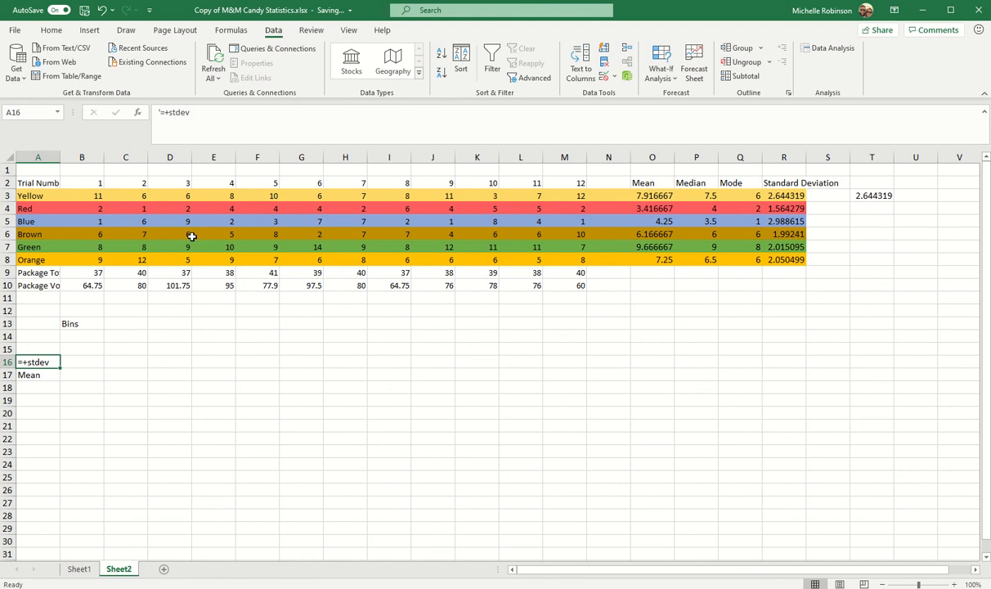
{"action": "left_click", "coordinate": [163, 112]}
{"action": "key", "text": "Delete"}
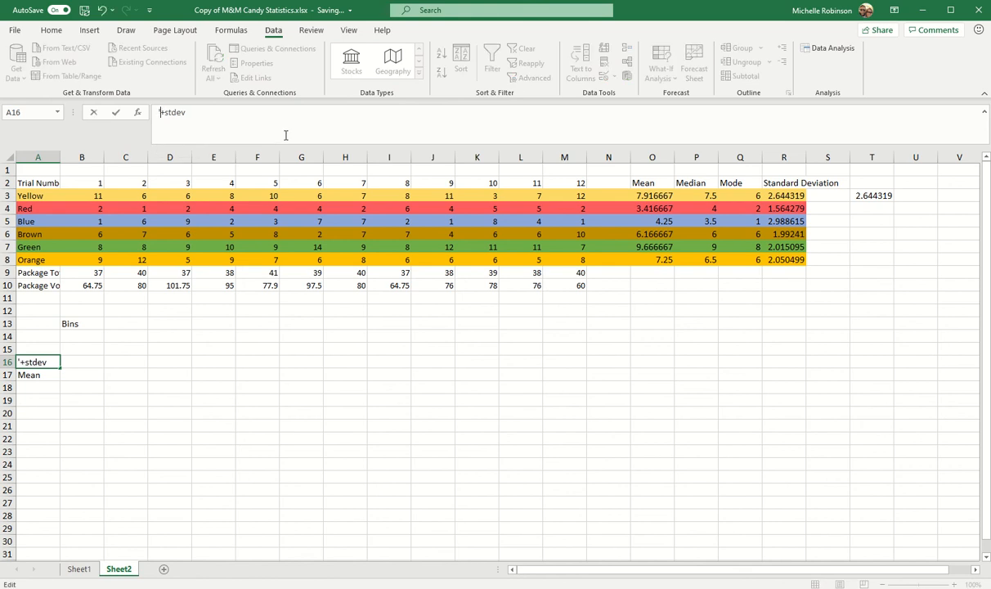
- Enter the text label +2stdev in A15 with a leading apostrophe
{"action": "left_click", "coordinate": [59, 352]}
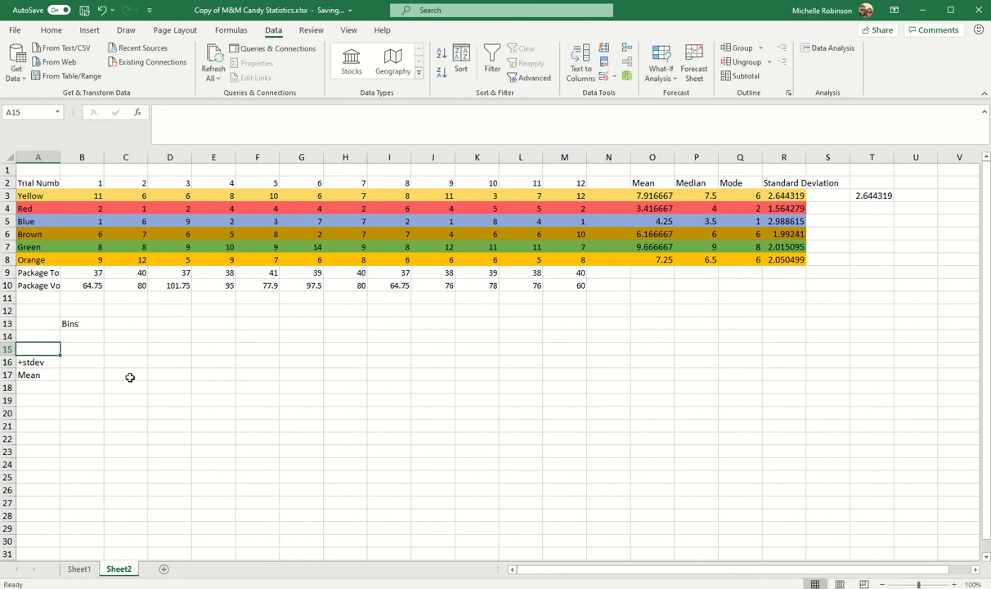
{"action": "type", "text": "'+"}
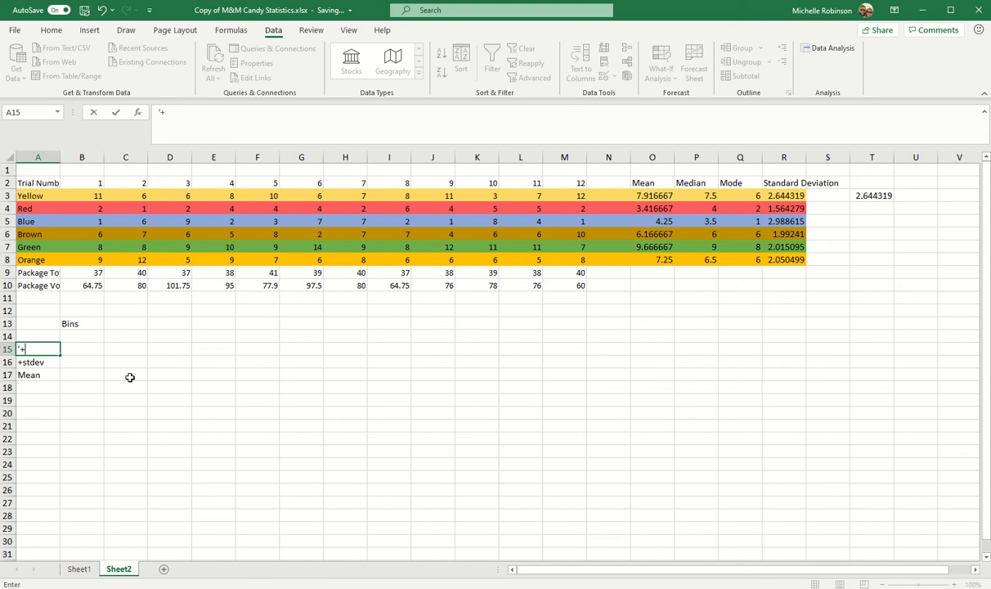
{"action": "type", "text": "2stdev"}
{"action": "left_click", "coordinate": [44, 335]}
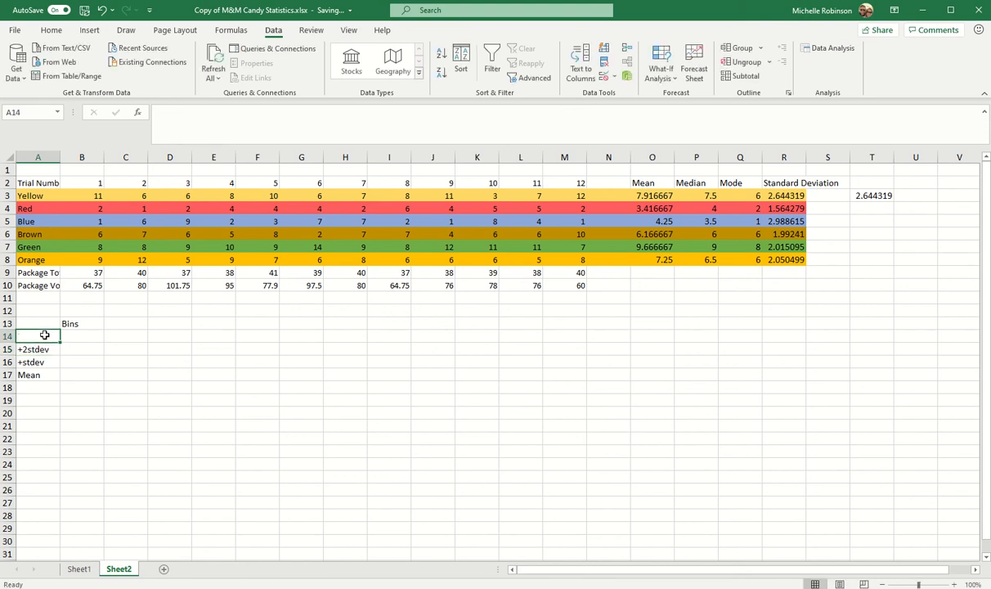
- Enter the text label +3stdev in A14 with a leading apostrophe
{"action": "type", "text": "'"}
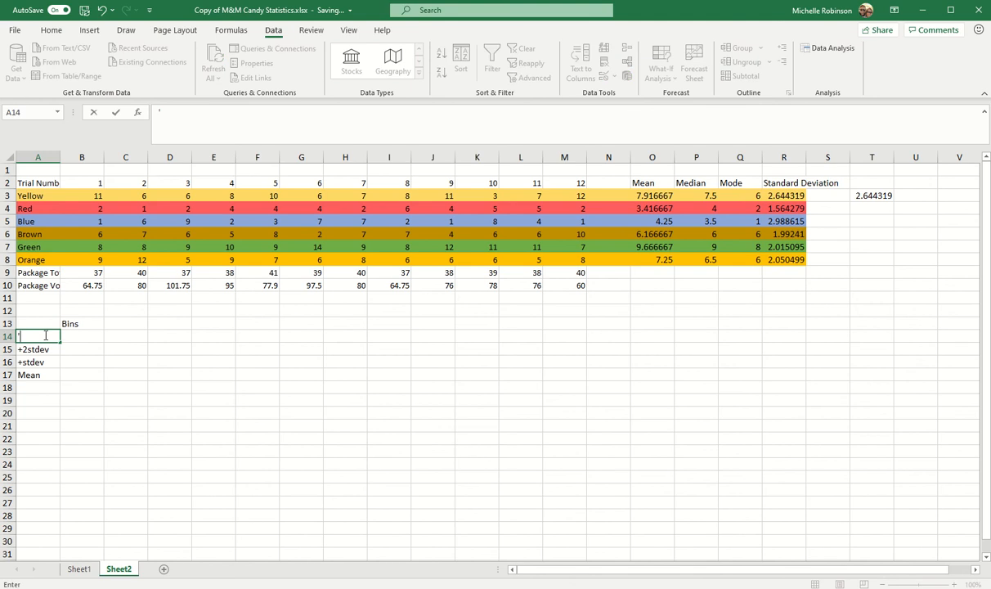
{"action": "type", "text": "+3stdev"}
{"action": "key", "text": "Return"}
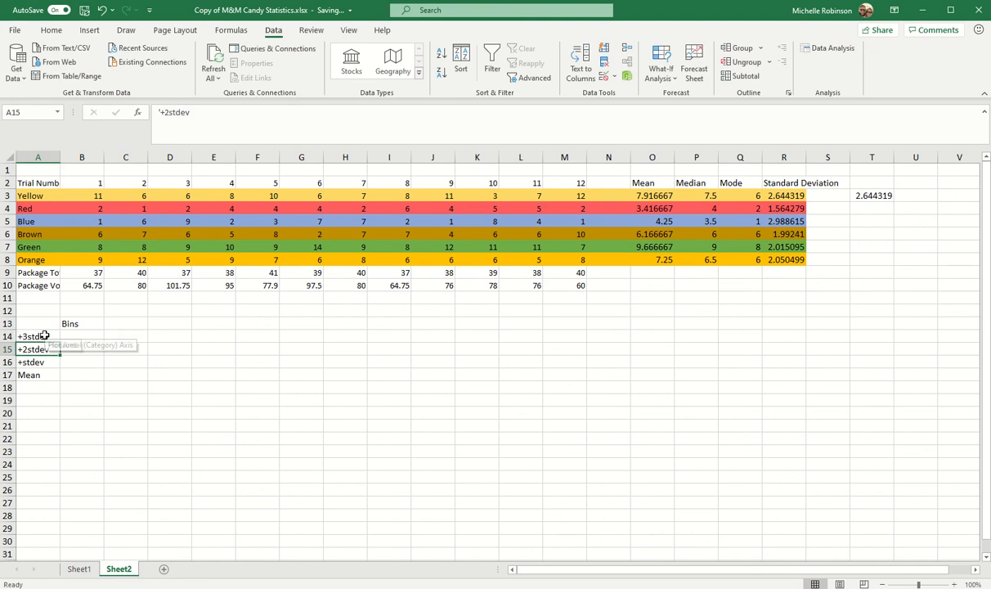
- Enter the apostrophe-prefixed text labels -stdev in A18 and -2stdev in A19, below Mean
{"action": "left_click", "coordinate": [40, 389]}
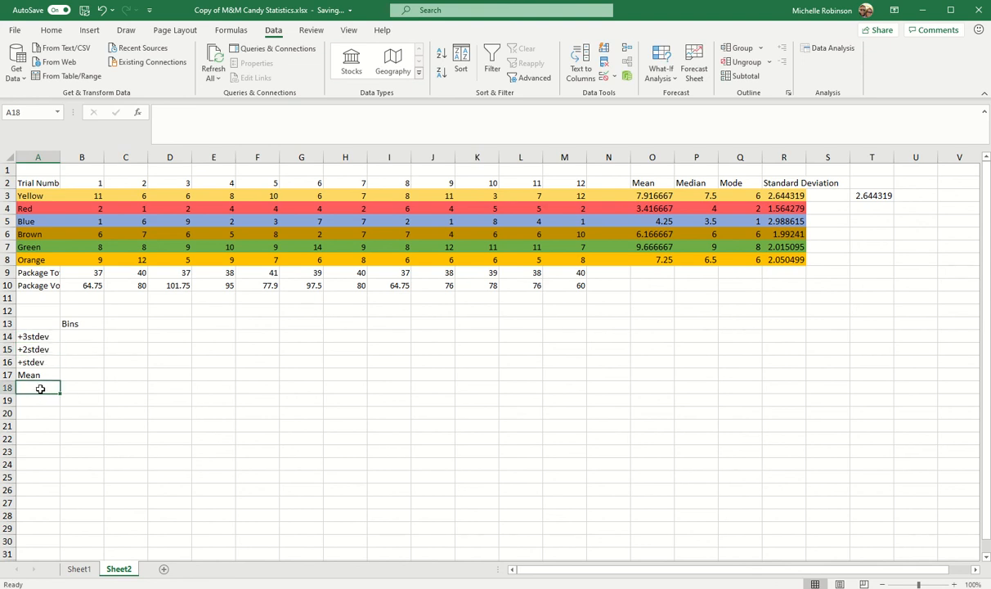
{"action": "type", "text": "'-"}
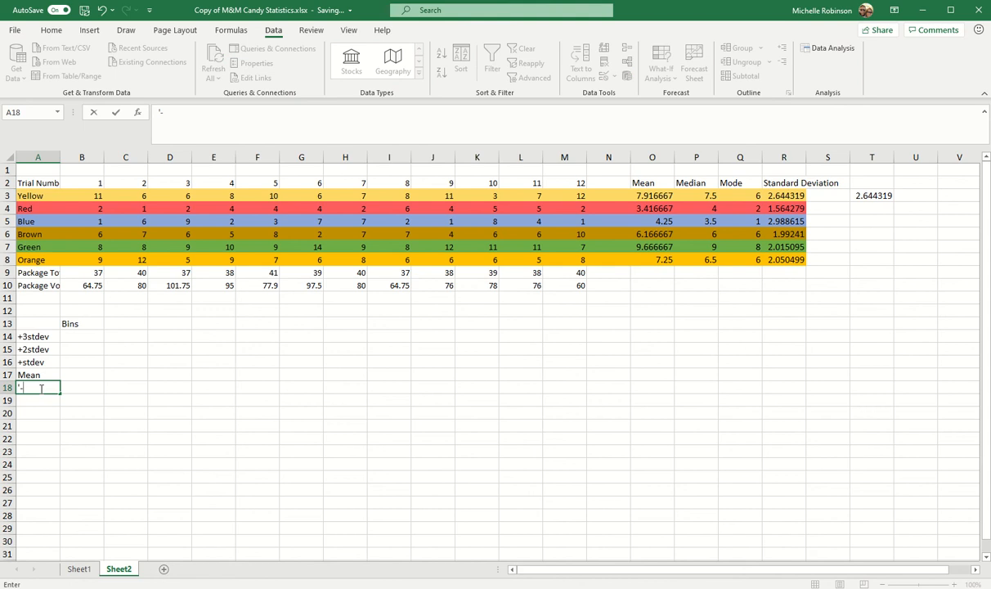
{"action": "type", "text": "stdev"}
{"action": "key", "text": "Return"}
{"action": "type", "text": "'-"}
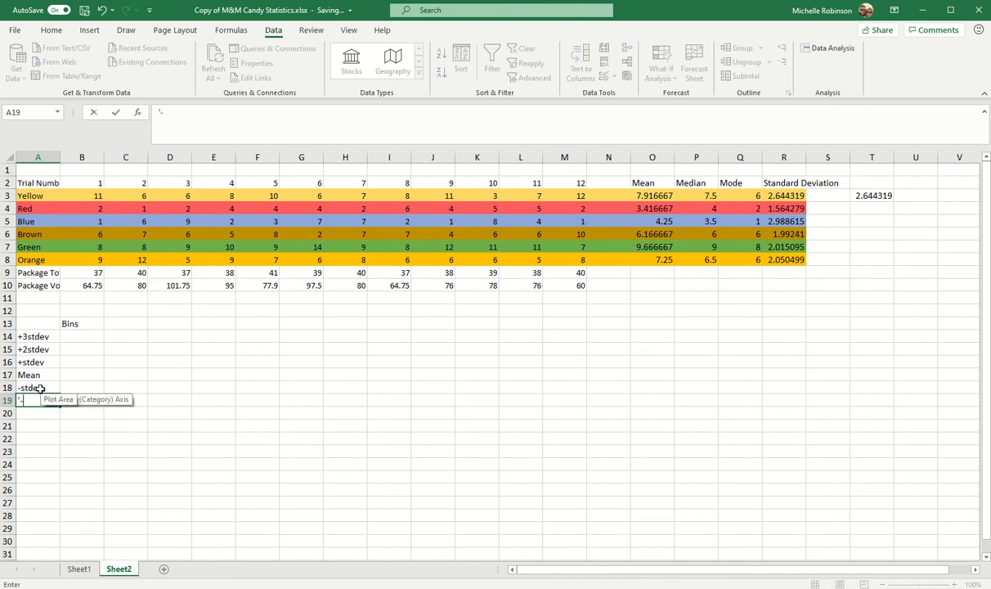
{"action": "type", "text": "2stdev"}
{"action": "key", "text": "Return"}
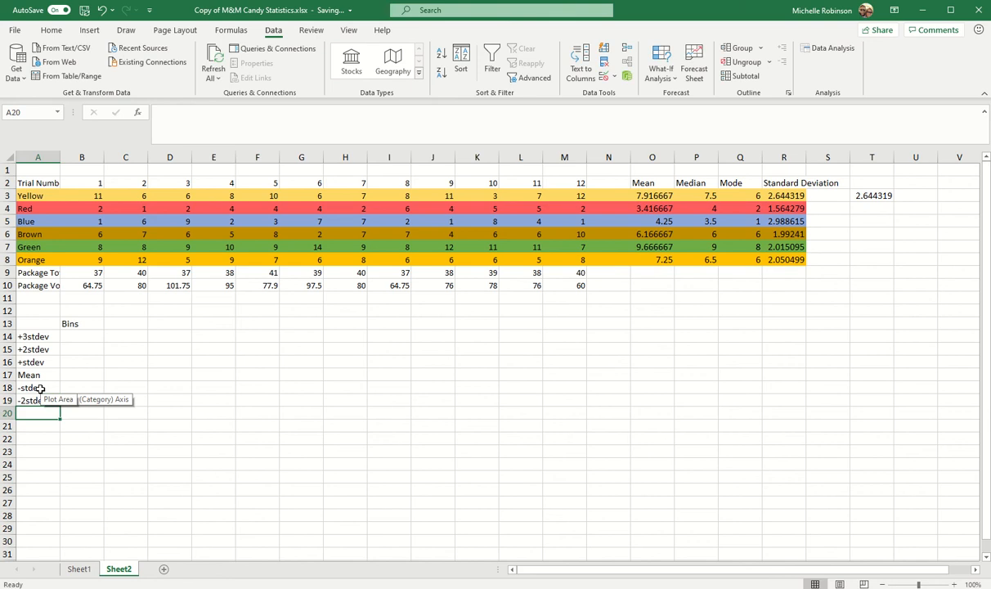
- Enter the text label -3stdev in A20 with a leading apostrophe
{"action": "type", "text": "'-"}
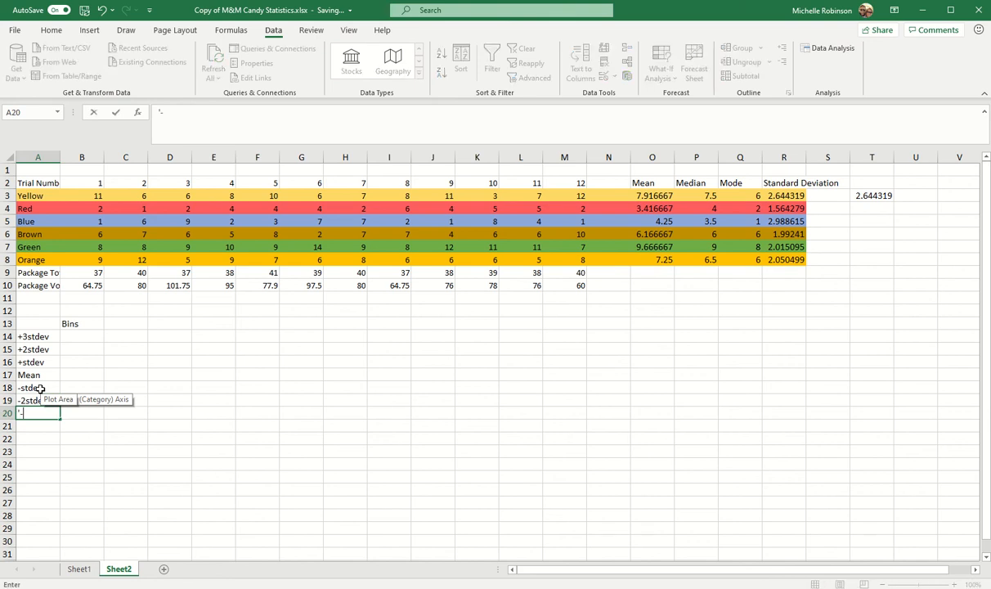
{"action": "type", "text": "3stdev"}
{"action": "left_click", "coordinate": [73, 431]}
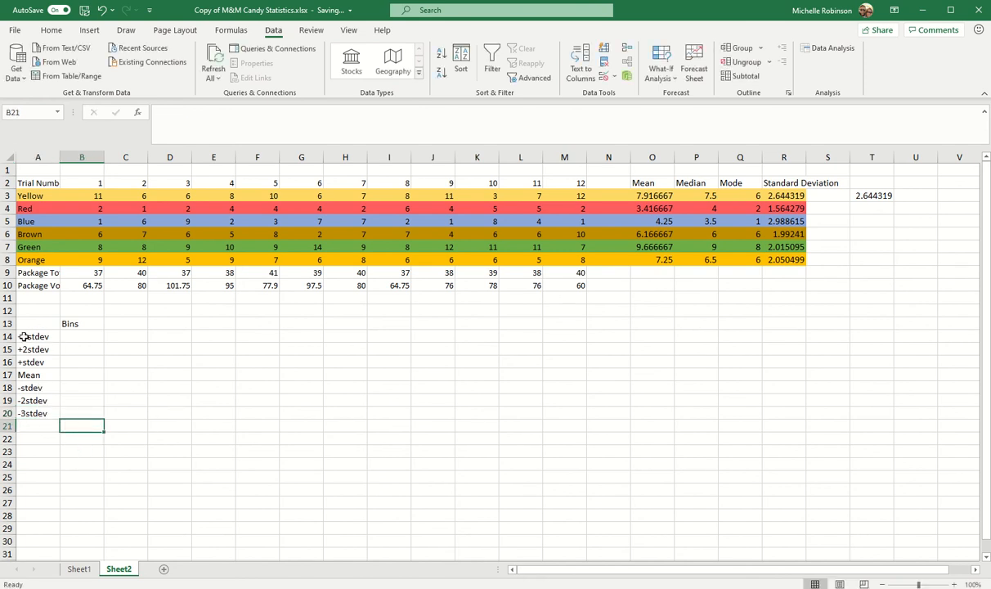
- Fill the Mean bin in B17 with a reference to the Yellow row's mean, =O3
{"action": "left_click", "coordinate": [73, 376]}
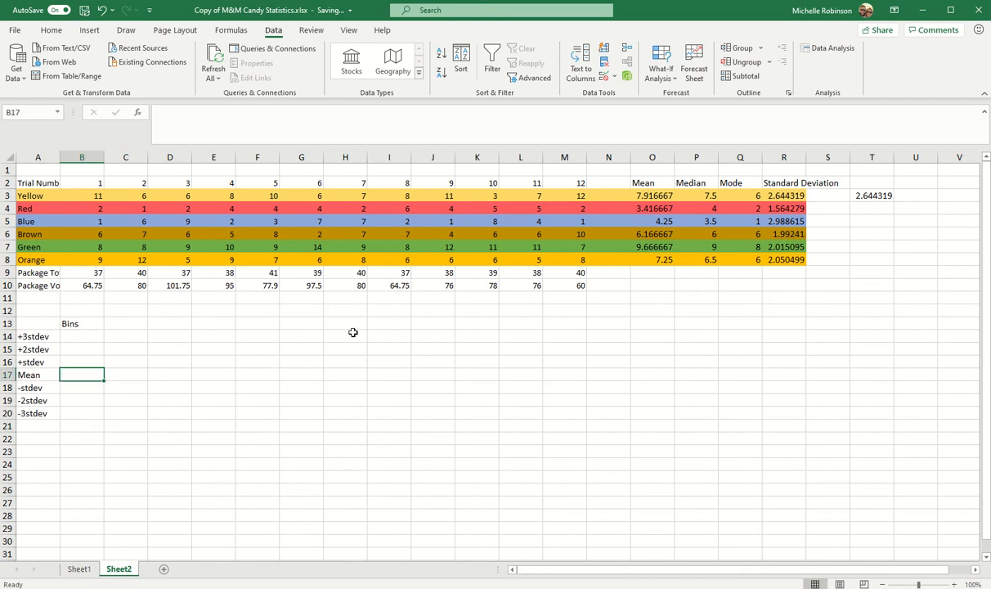
{"action": "type", "text": "="}
{"action": "left_click", "coordinate": [645, 196]}
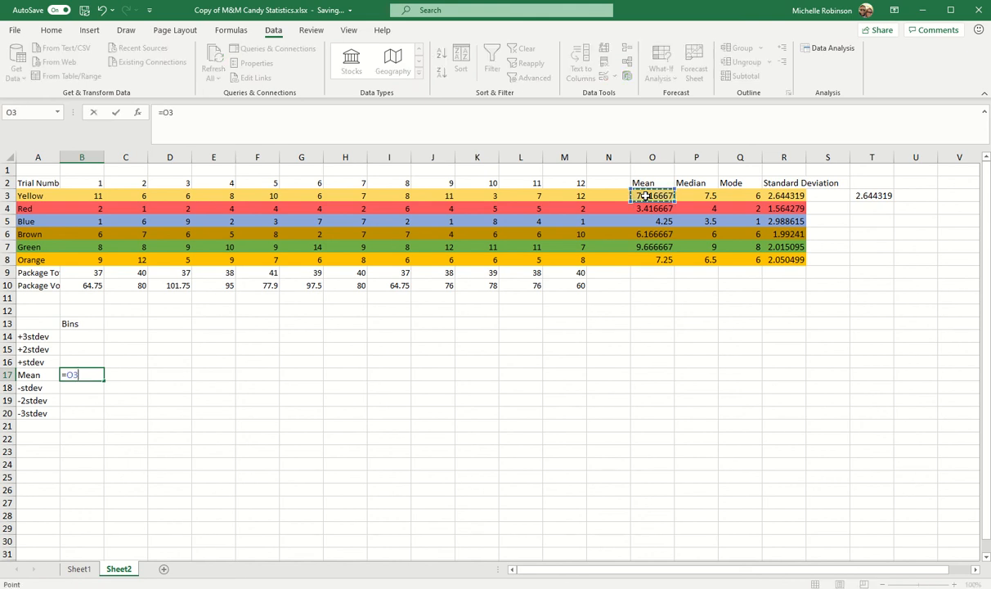
{"action": "key", "text": "Return"}
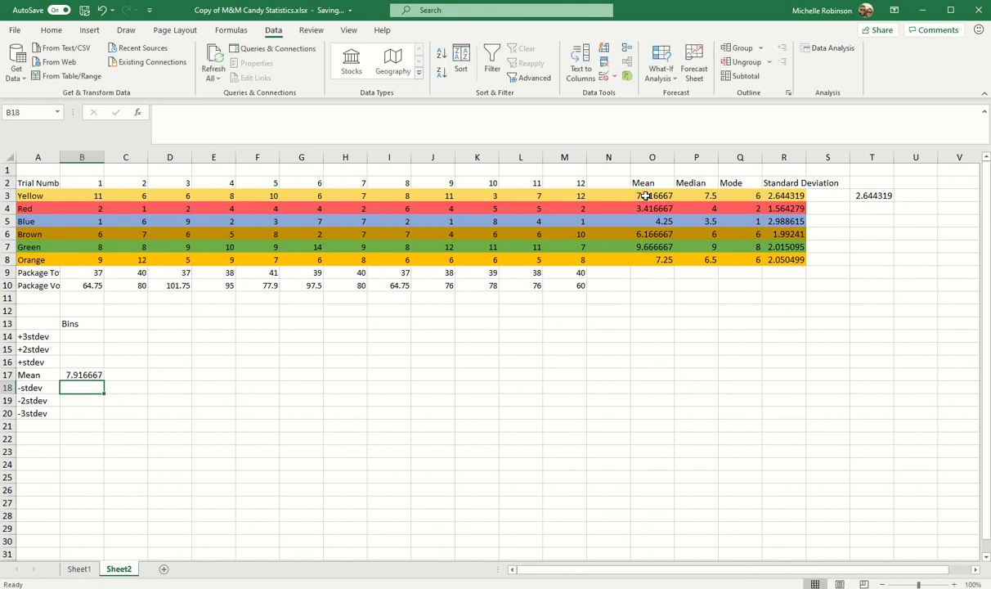
- Calculate the +stdev bin in B16 from Yellow's mean and standard deviation with =O3+1*R3
{"action": "left_click", "coordinate": [79, 361]}
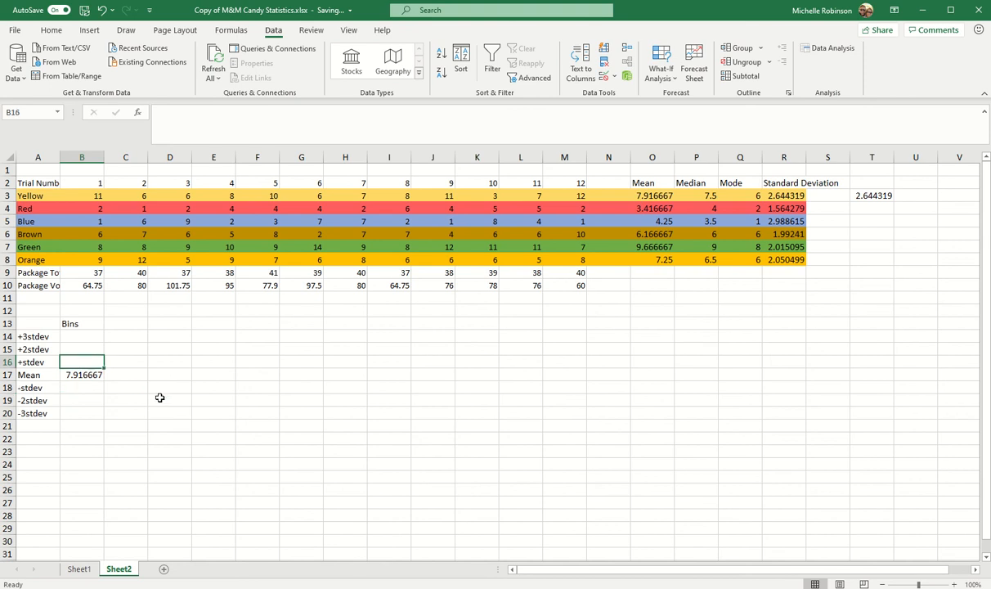
{"action": "type", "text": "="}
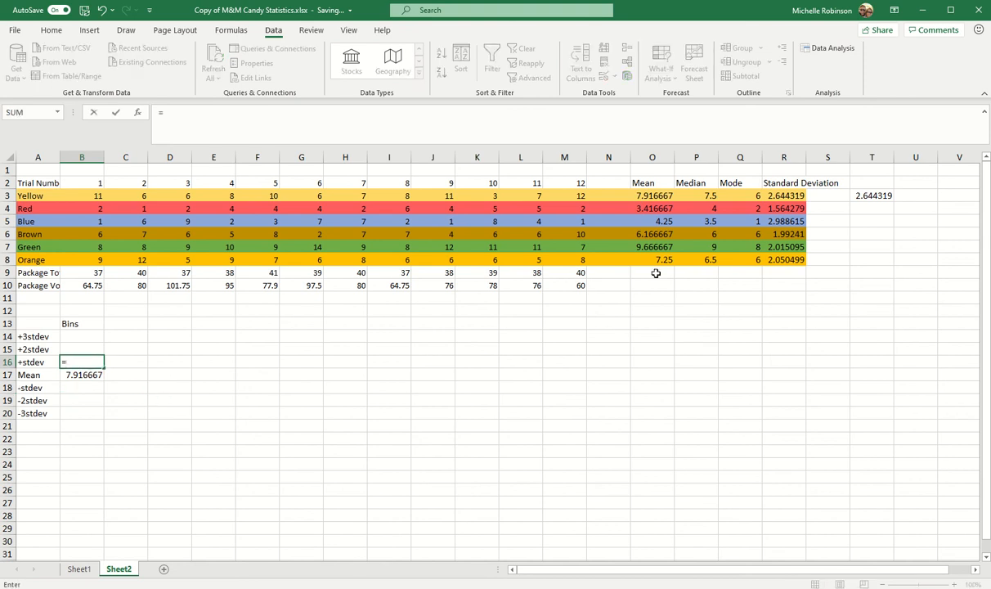
{"action": "left_click", "coordinate": [659, 196]}
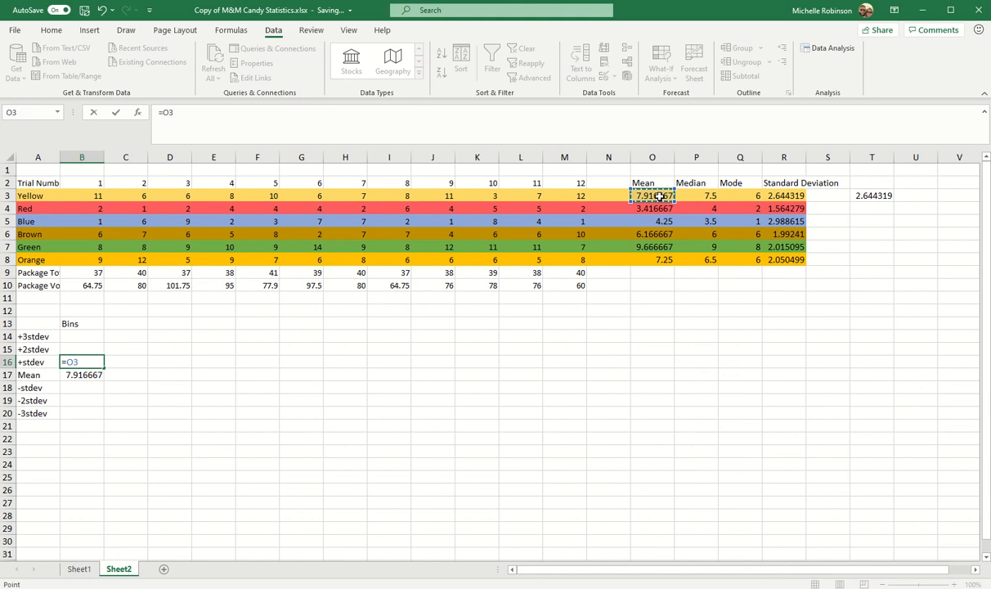
{"action": "type", "text": "+1*"}
{"action": "left_click", "coordinate": [792, 196]}
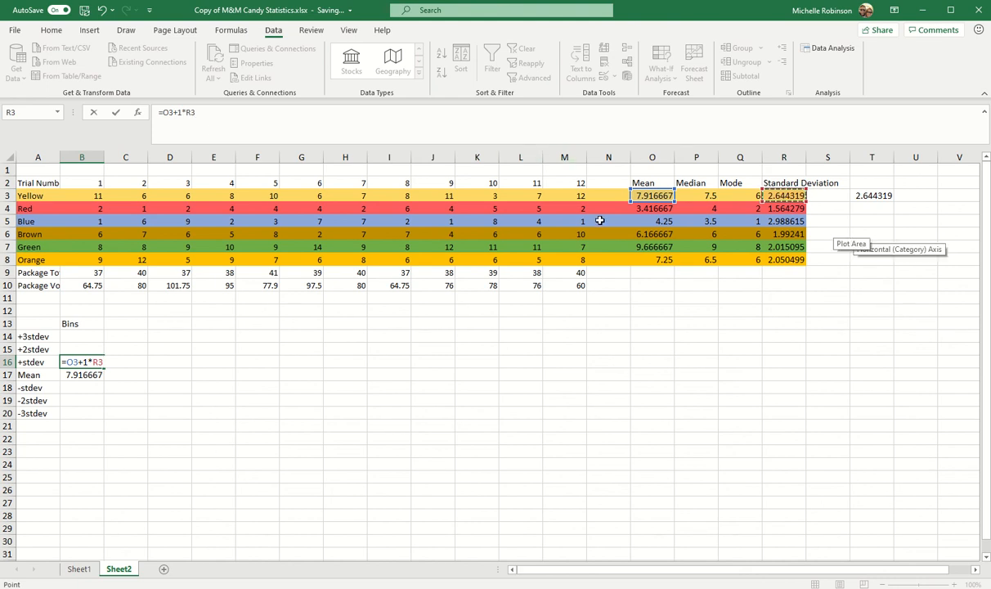
{"action": "key", "text": "Return"}
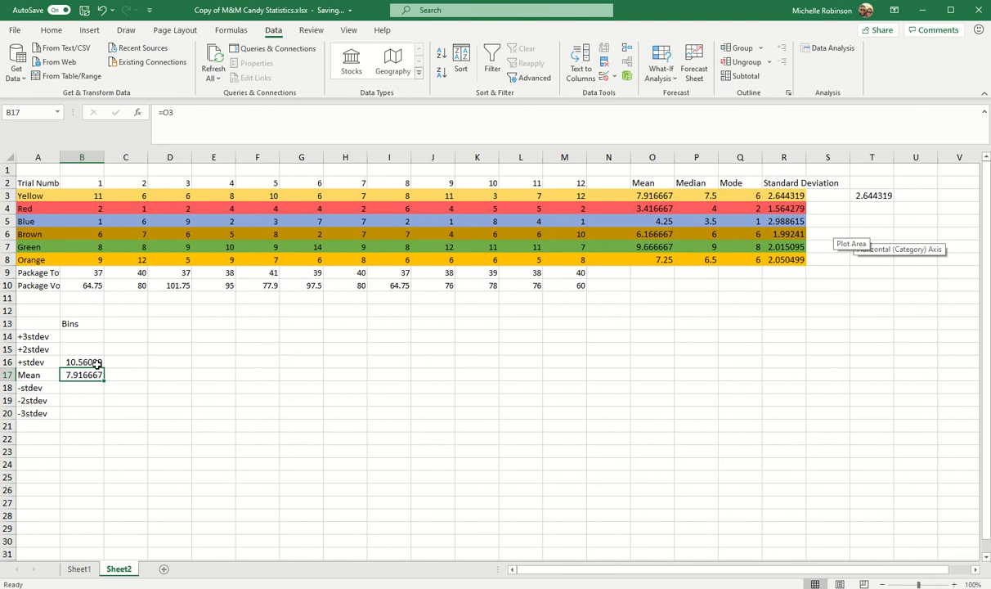
- Calculate the +2stdev bin in B15 for Yellow with the formula =O3+2*R3
{"action": "left_click", "coordinate": [83, 350]}
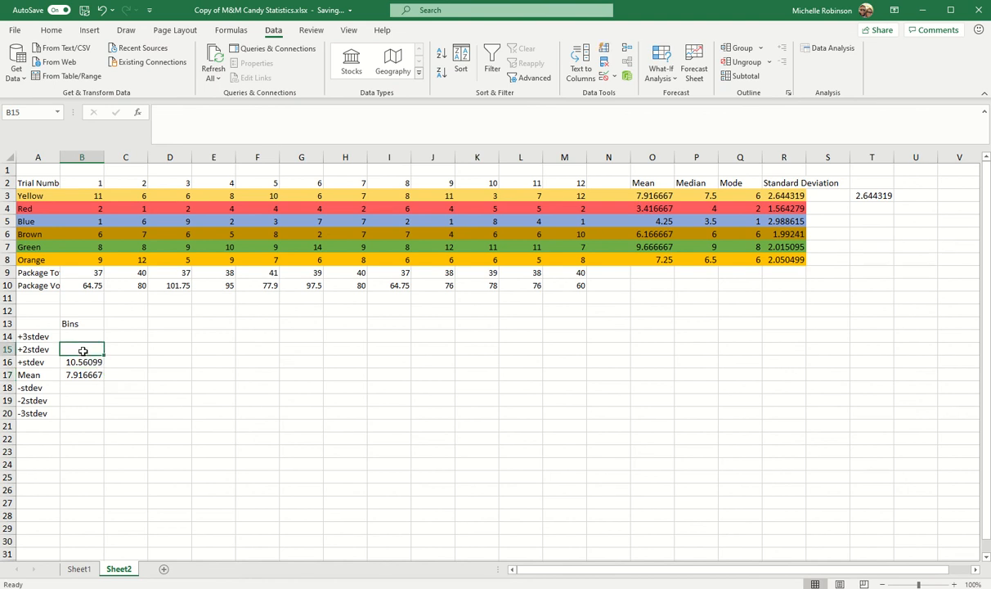
{"action": "type", "text": "="}
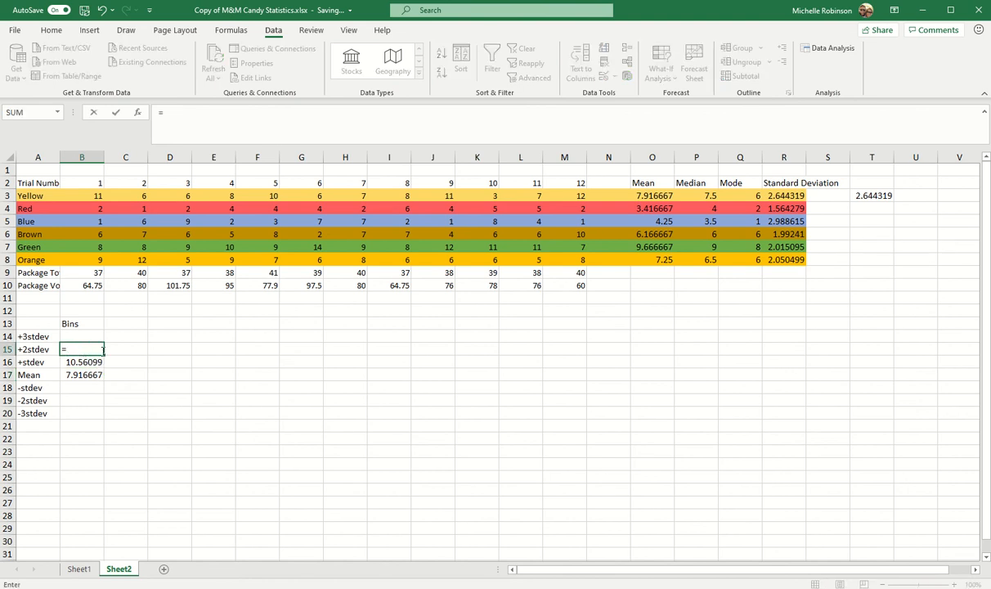
{"action": "left_click", "coordinate": [652, 196]}
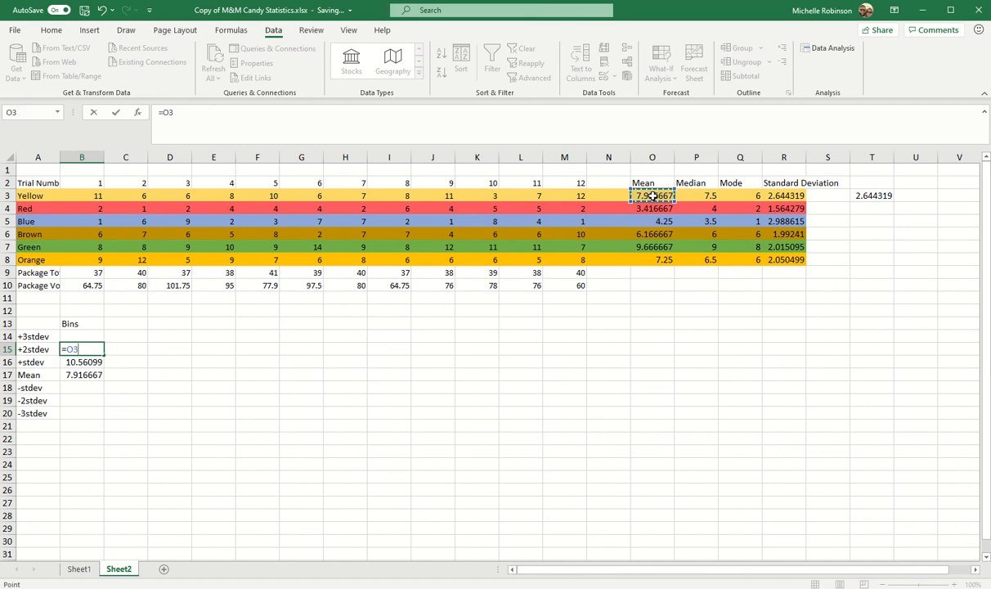
{"action": "type", "text": "+2*"}
{"action": "left_click", "coordinate": [788, 196]}
{"action": "key", "text": "Return"}
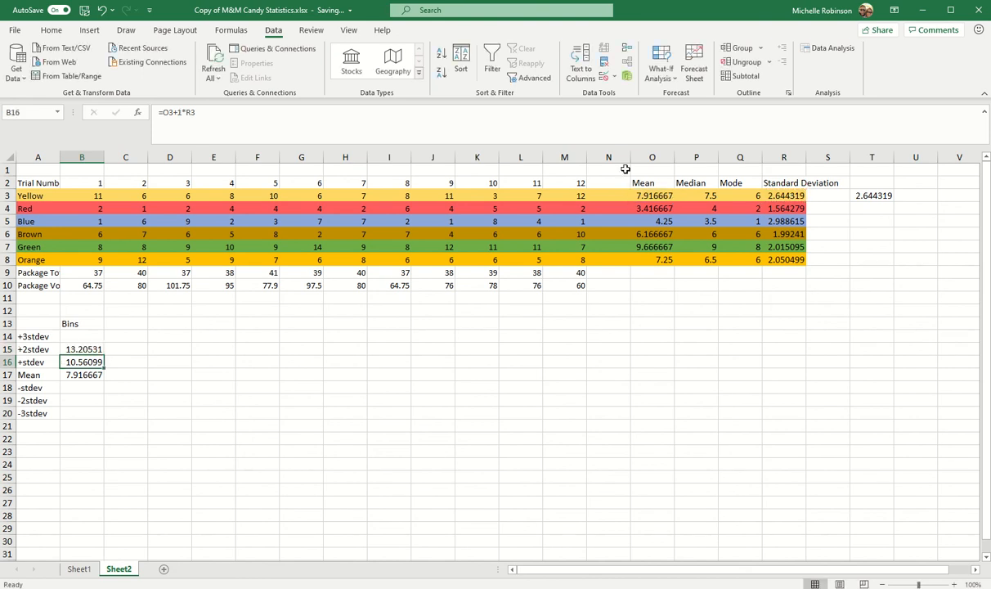
- Calculate the +3stdev bin in B14 for Yellow with =O3+3*R3, using the mean rather than the median
{"action": "left_click", "coordinate": [89, 334]}
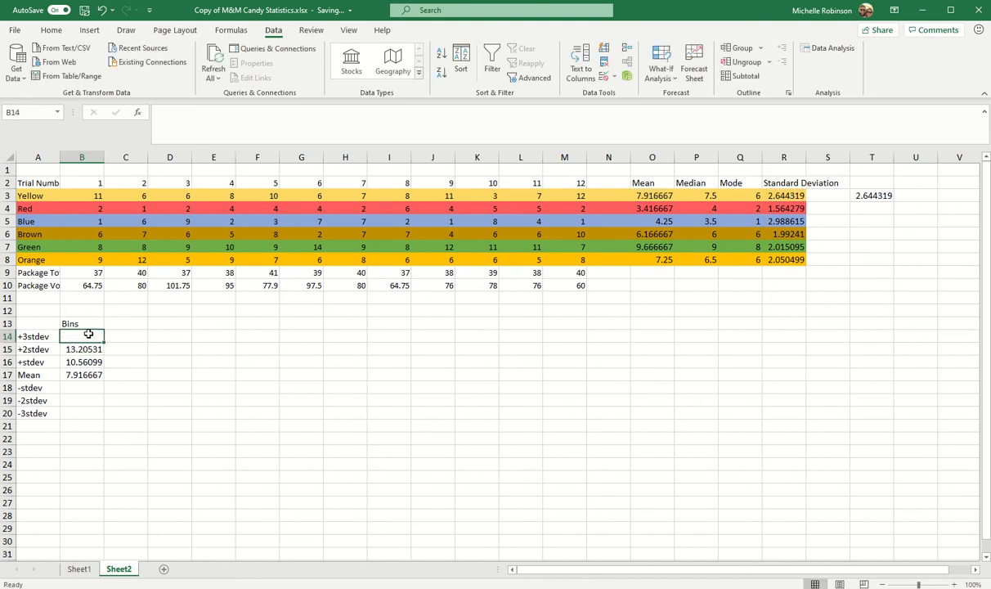
{"action": "type", "text": "="}
{"action": "left_click", "coordinate": [704, 196]}
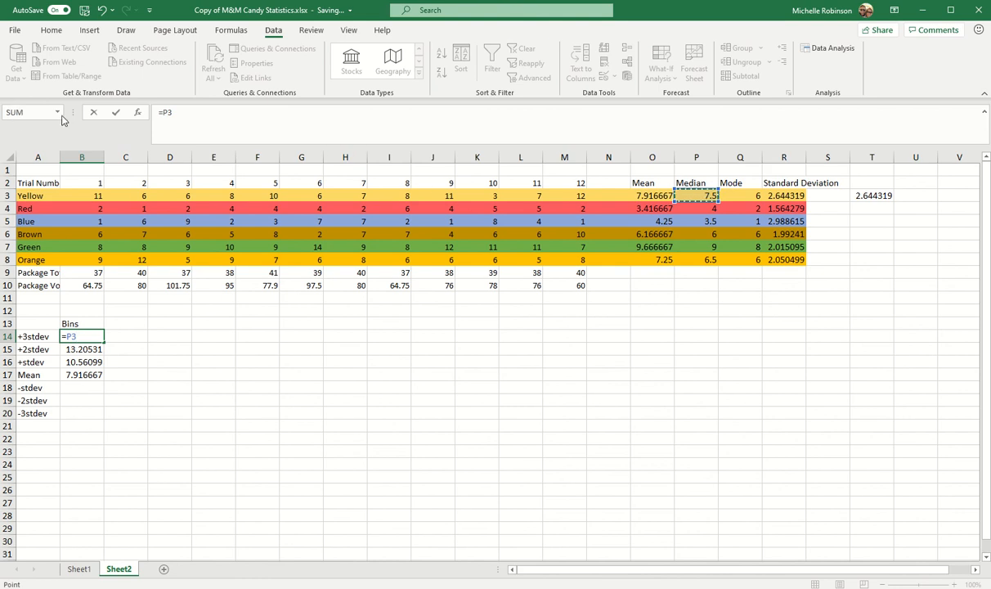
{"action": "left_click", "coordinate": [189, 117]}
{"action": "key", "text": "BackSpace"}
{"action": "key", "text": "BackSpace"}
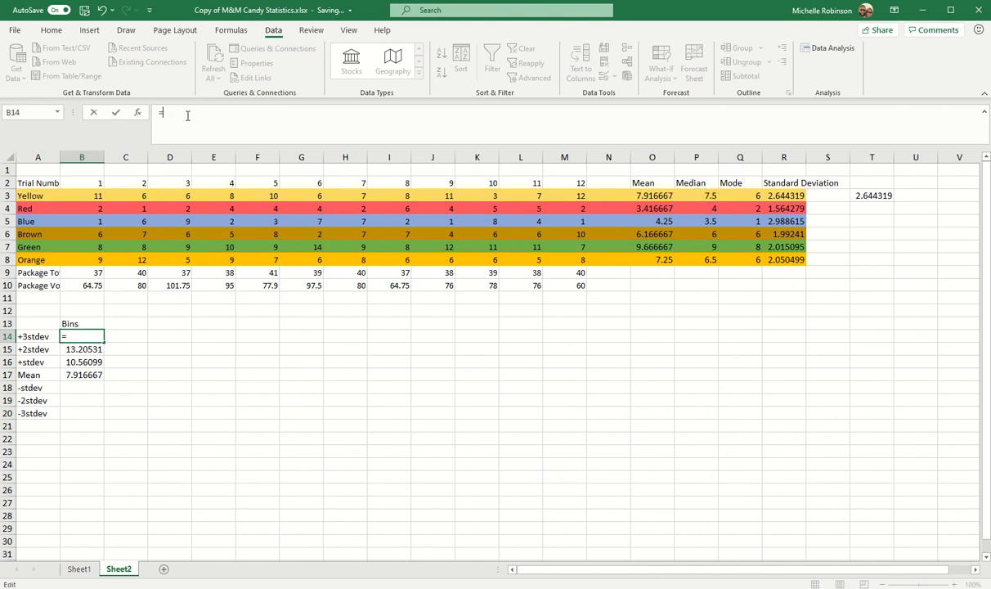
{"action": "left_click", "coordinate": [654, 196]}
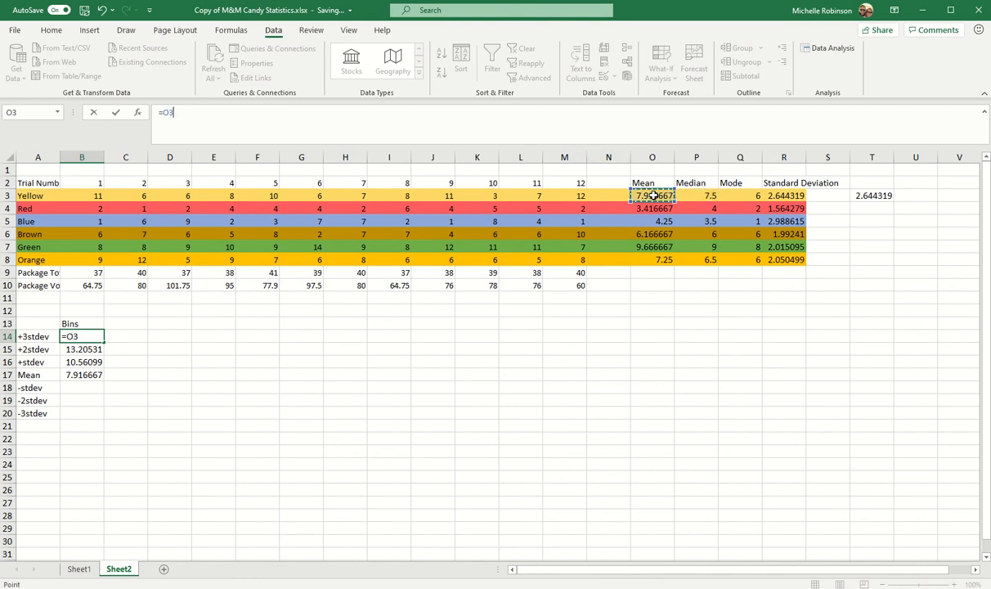
{"action": "type", "text": "+3*"}
{"action": "left_click", "coordinate": [779, 195]}
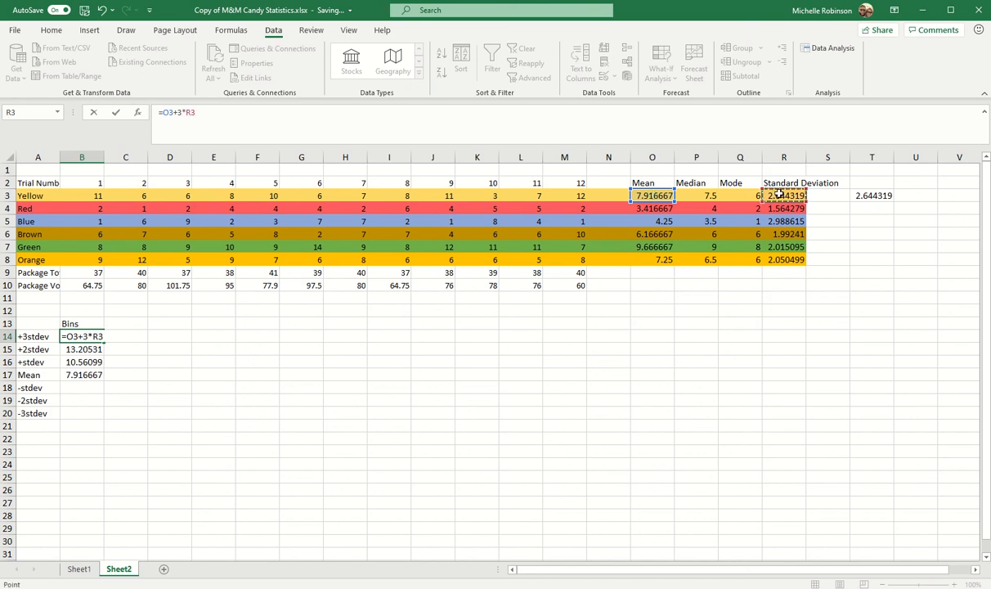
{"action": "key", "text": "Return"}
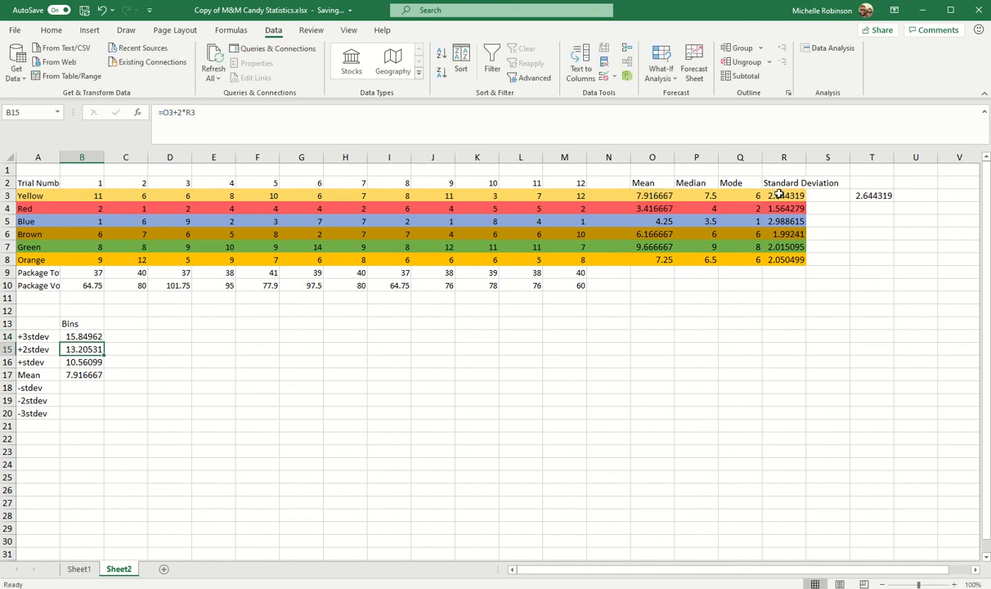
- Calculate the -stdev bin in B18 by subtracting Yellow's standard deviation from its mean with =O3-R3
{"action": "left_click", "coordinate": [74, 387]}
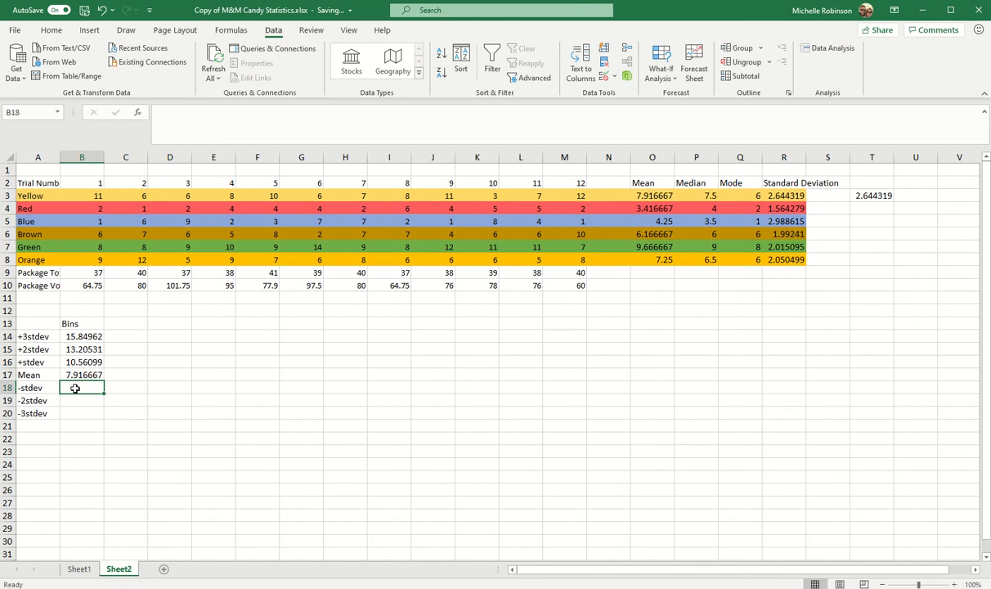
{"action": "type", "text": "="}
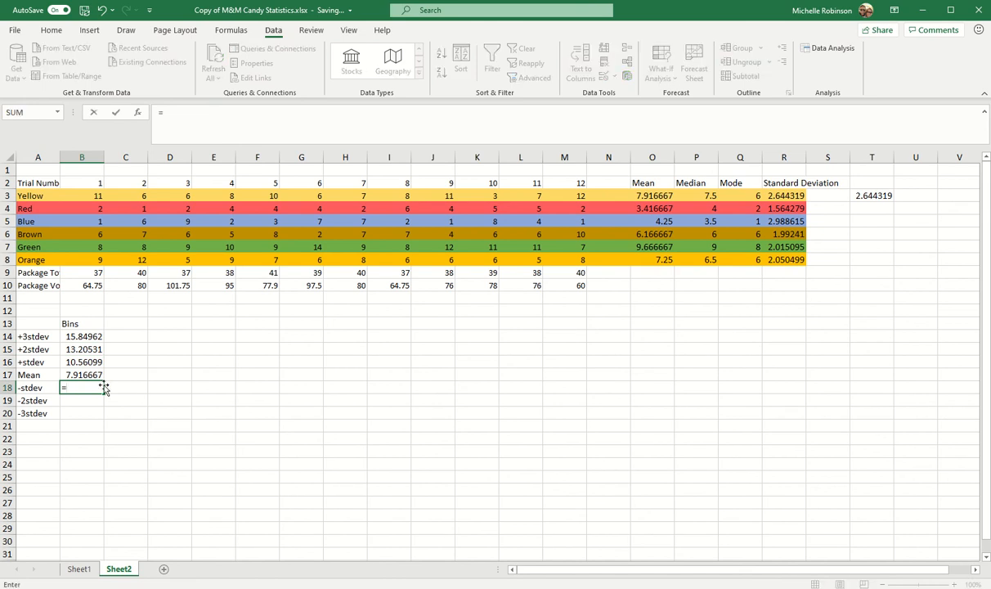
{"action": "left_click", "coordinate": [660, 196]}
{"action": "type", "text": "-"}
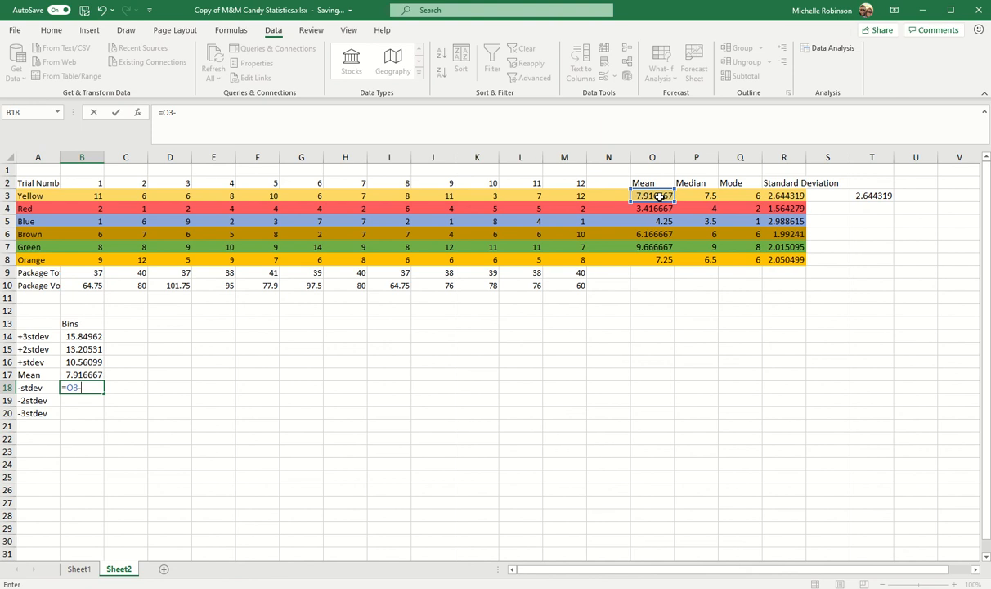
{"action": "left_click", "coordinate": [783, 197]}
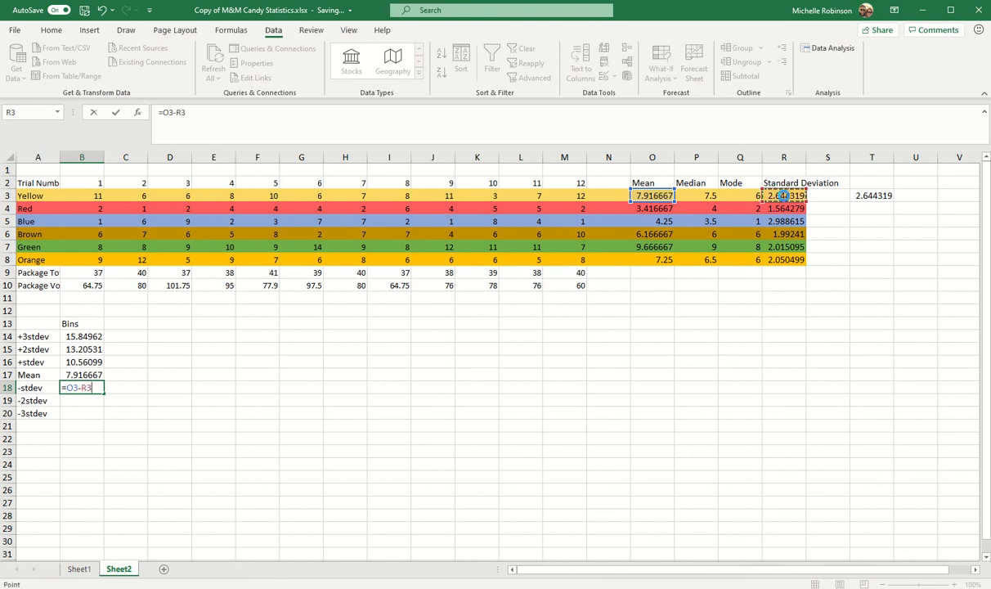
{"action": "key", "text": "Return"}
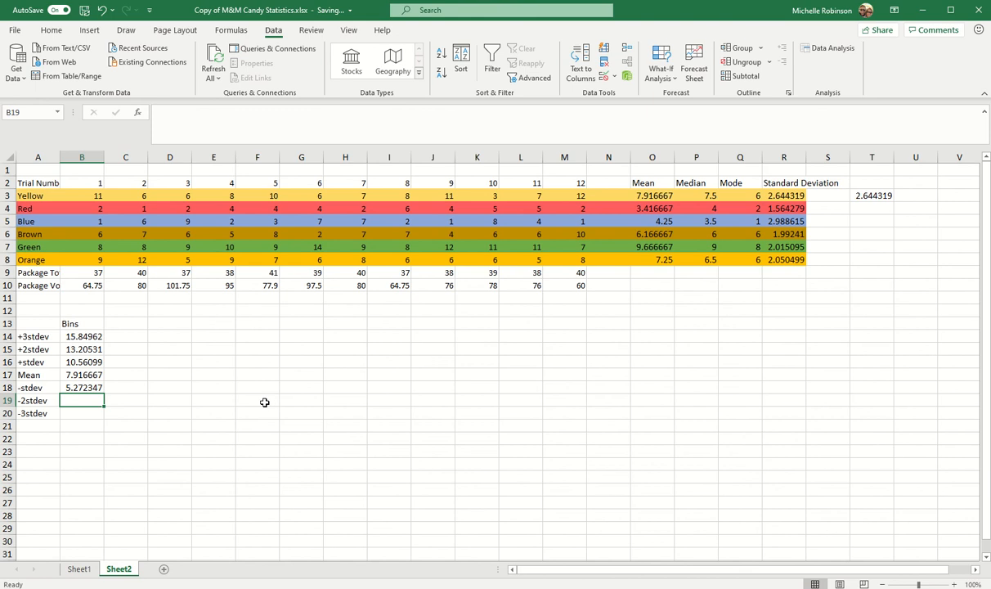
- Calculate the -2stdev bin in B19 from Yellow's mean and standard deviation with =O3-2*R3
{"action": "left_click", "coordinate": [196, 126]}
{"action": "type", "text": "="}
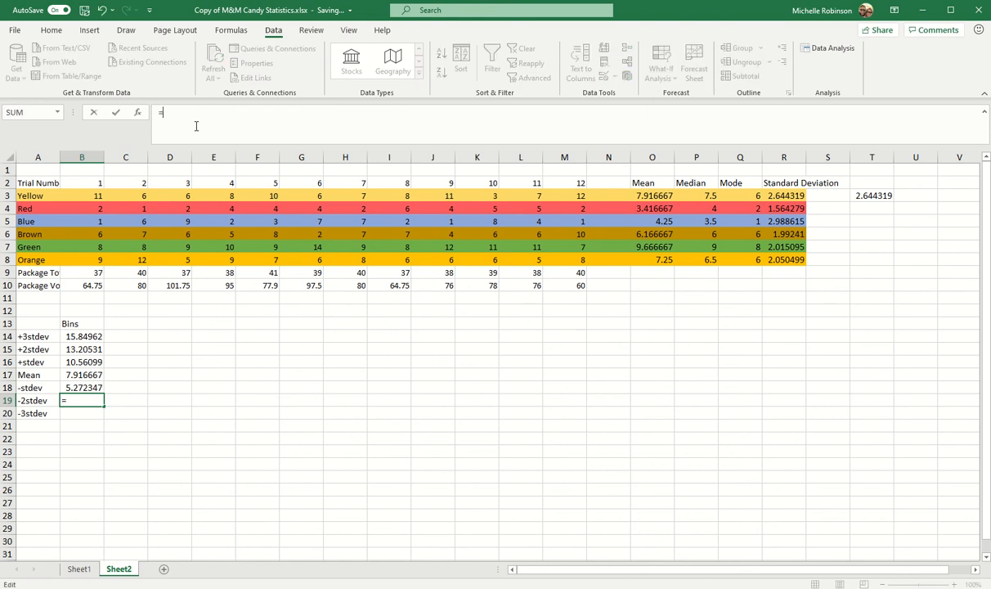
{"action": "left_click", "coordinate": [654, 194]}
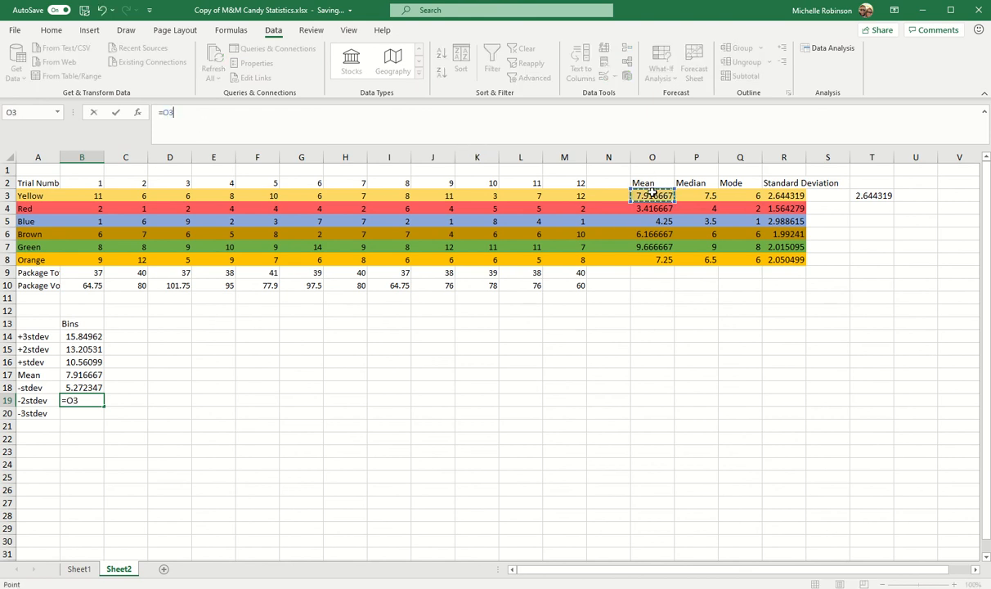
{"action": "type", "text": "-2*"}
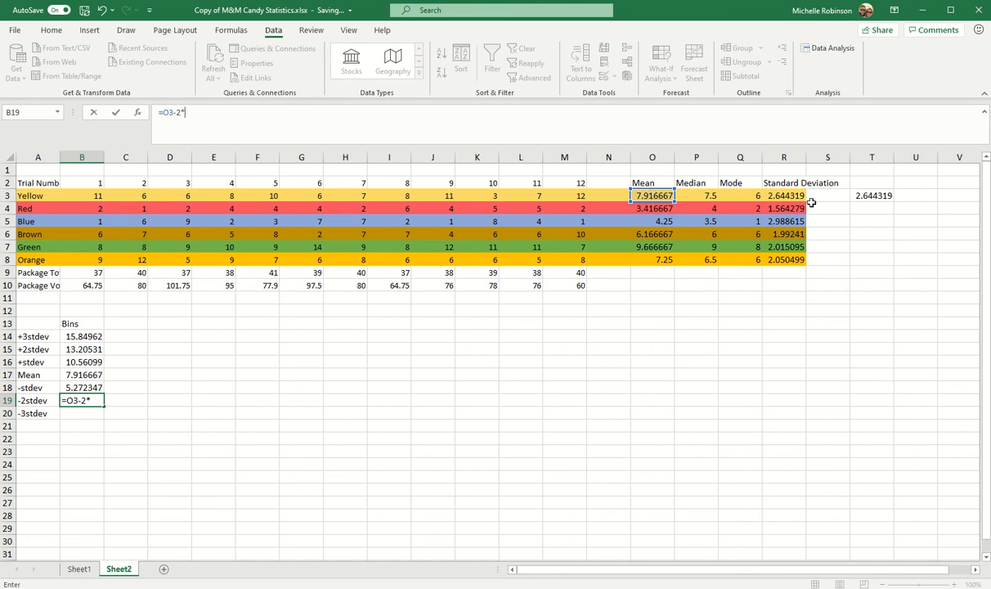
{"action": "left_click", "coordinate": [793, 195]}
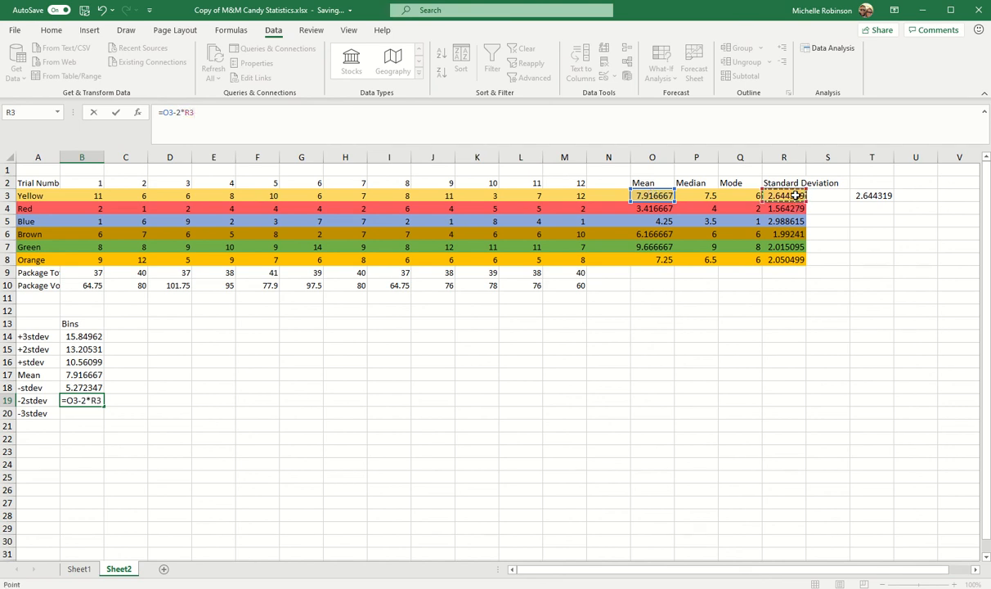
{"action": "key", "text": "Return"}
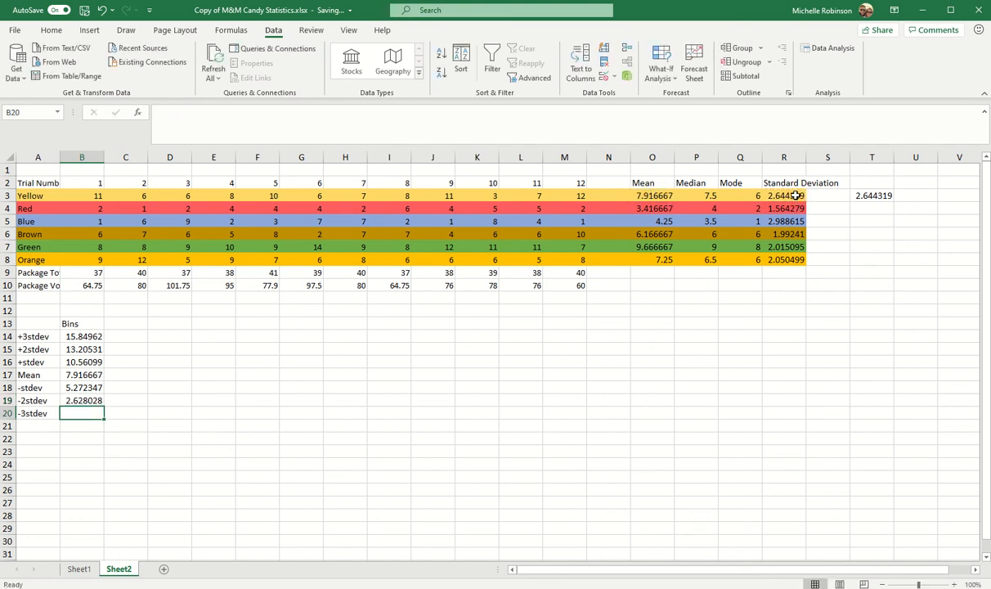
- Calculate the -3stdev bin in B20 for Yellow with the formula =O3-3*R3
{"action": "left_click", "coordinate": [181, 131]}
{"action": "type", "text": "="}
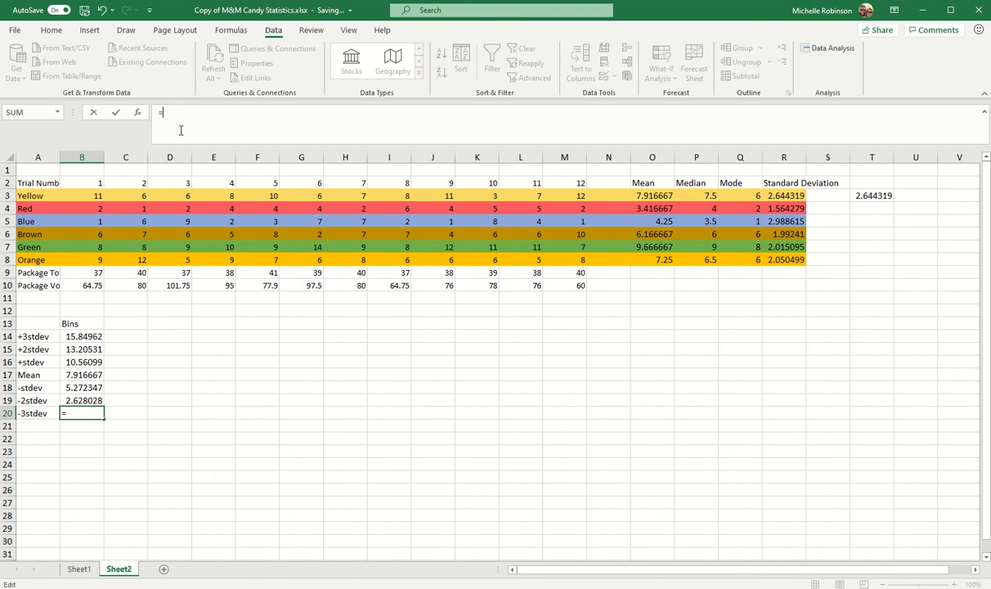
{"action": "left_click", "coordinate": [651, 196]}
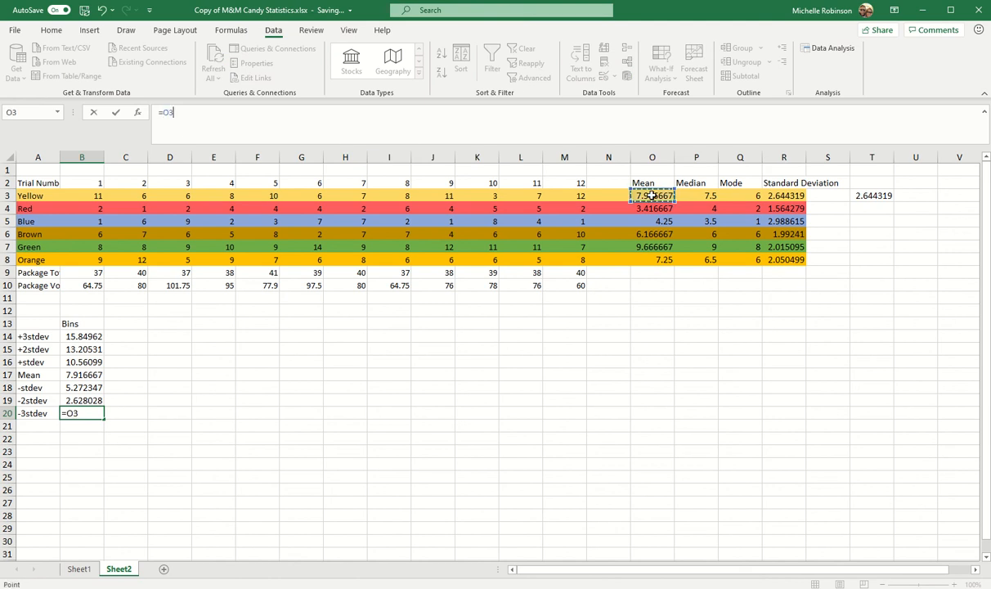
{"action": "type", "text": "-3*"}
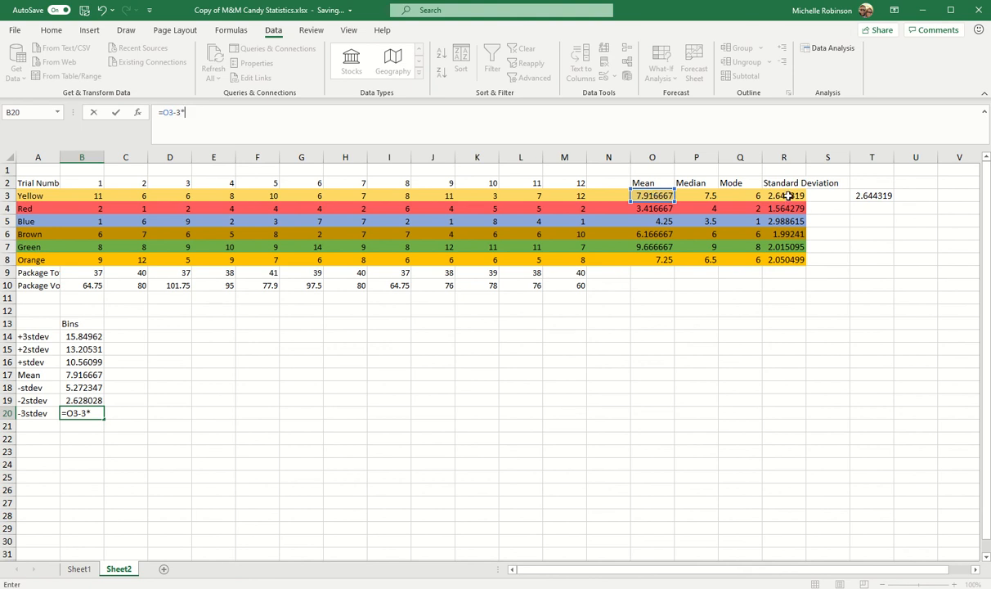
{"action": "left_click", "coordinate": [786, 196]}
{"action": "key", "text": "Return"}
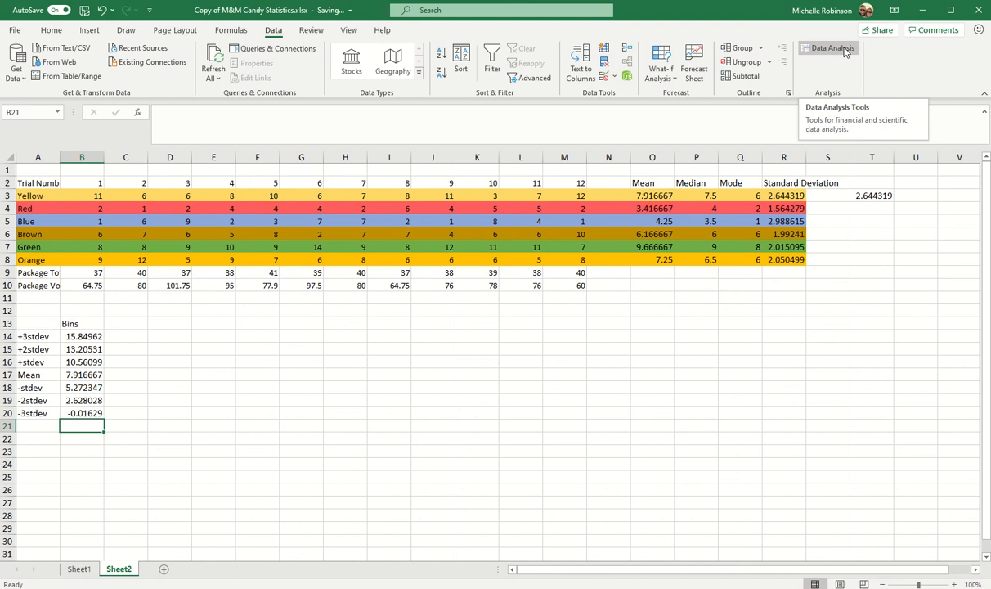
- Manage the Excel add-ins so that only Analysis ToolPak is active, deselecting Analysis ToolPak - VBA
{"action": "left_click", "coordinate": [15, 30]}
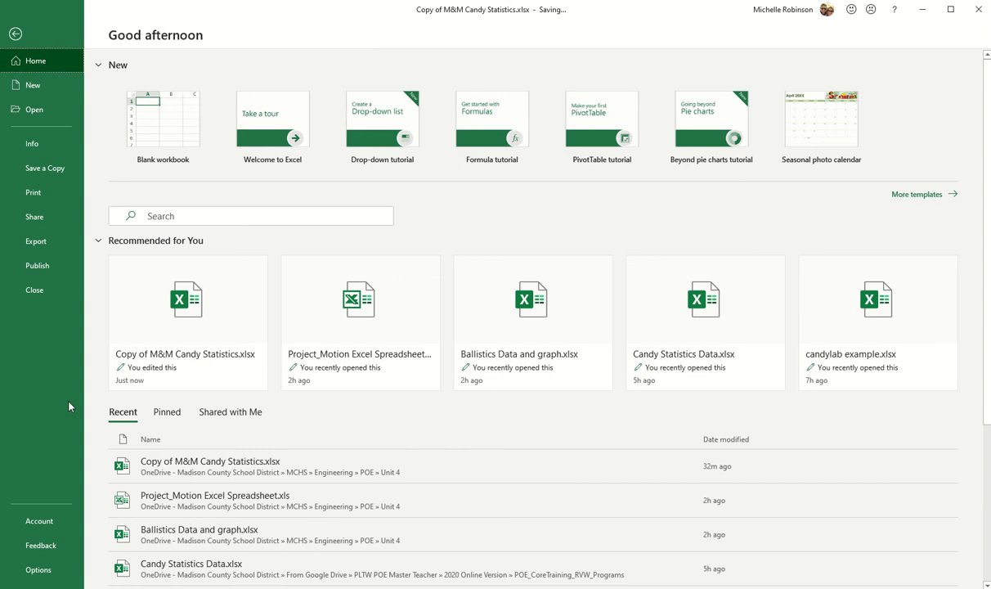
{"action": "left_click", "coordinate": [39, 569]}
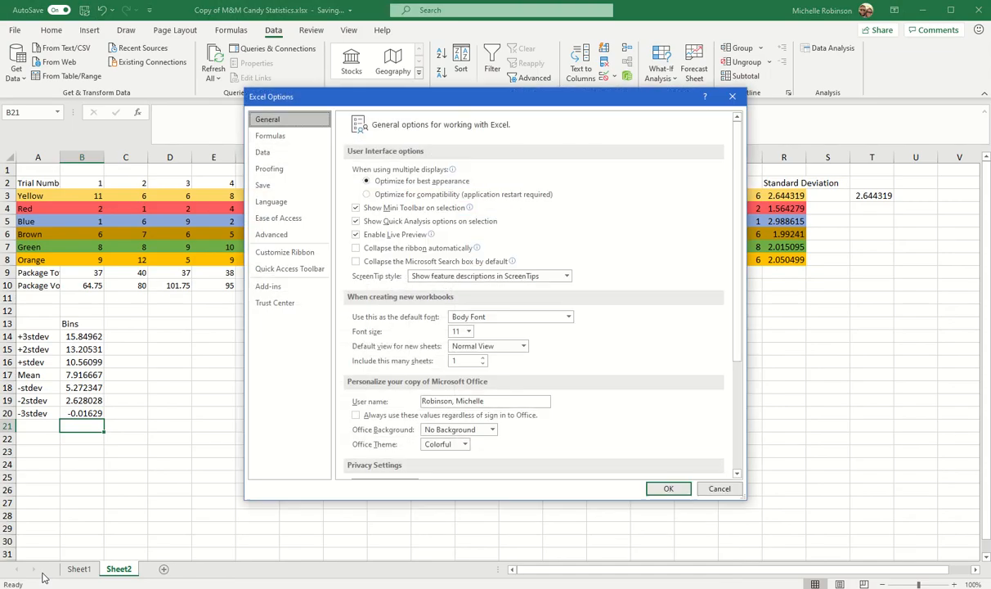
{"action": "left_click", "coordinate": [275, 288]}
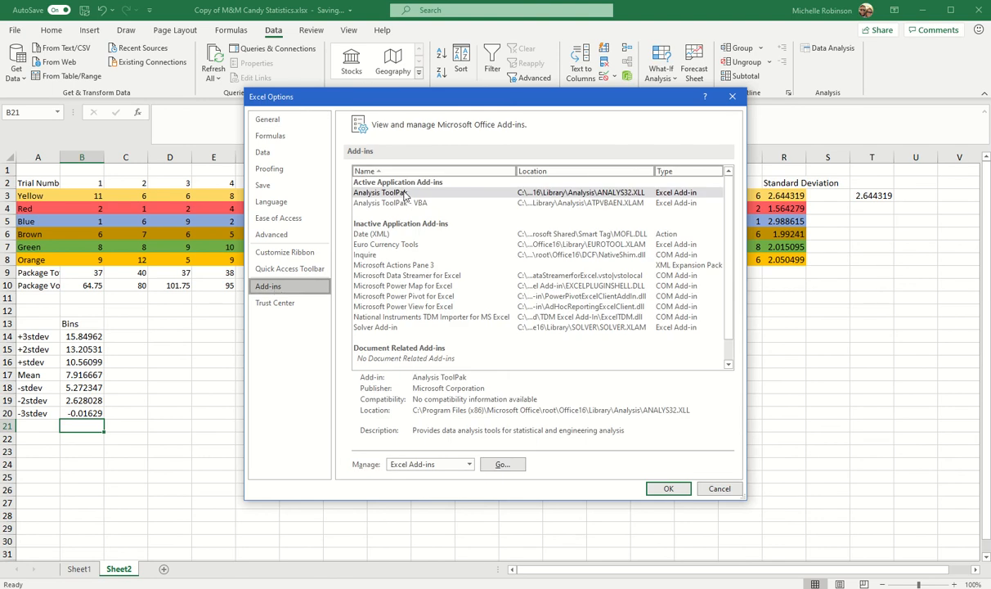
{"action": "left_click", "coordinate": [385, 245]}
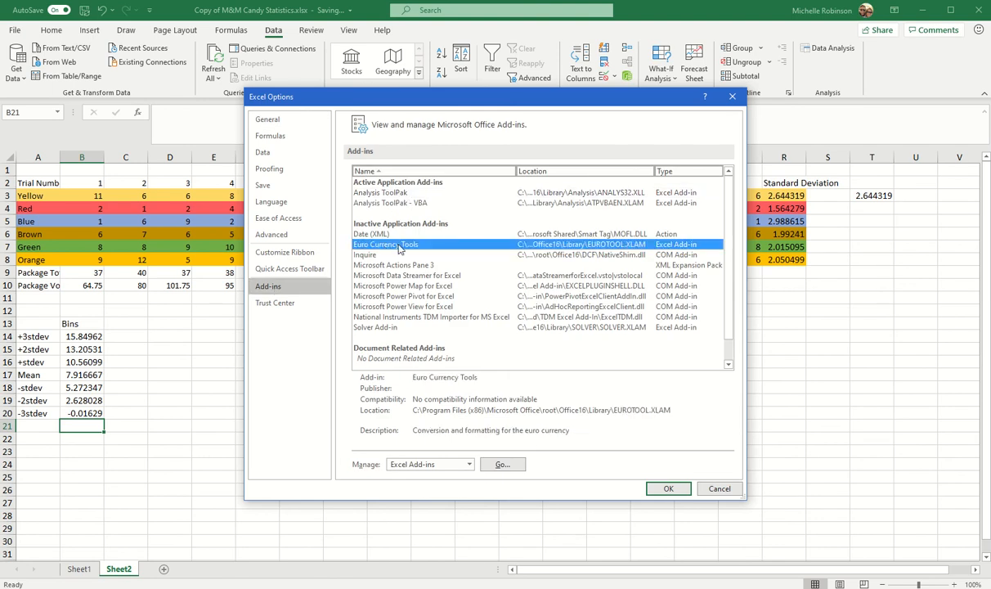
{"action": "left_click", "coordinate": [401, 193]}
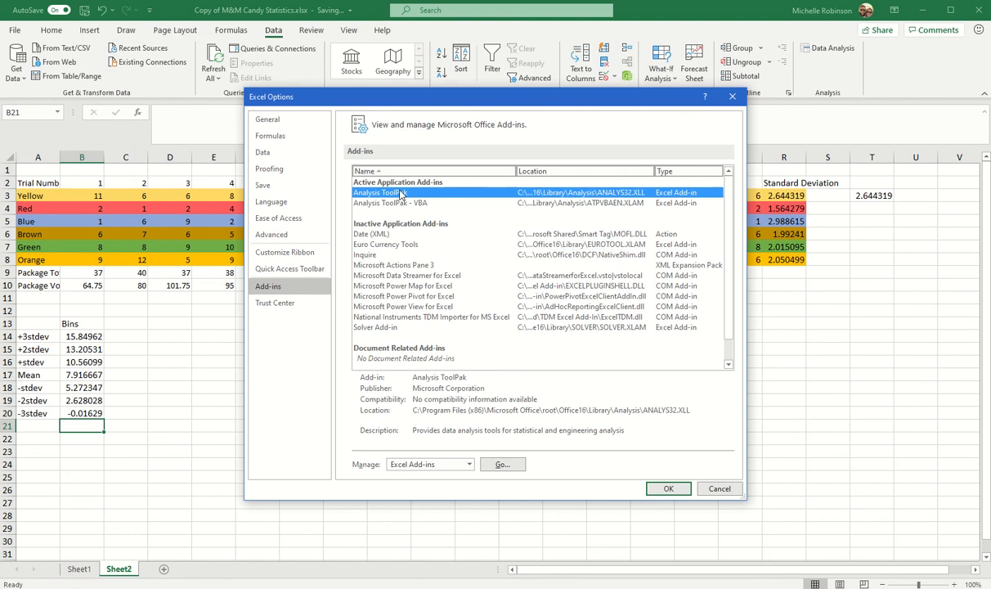
{"action": "left_click", "coordinate": [502, 464]}
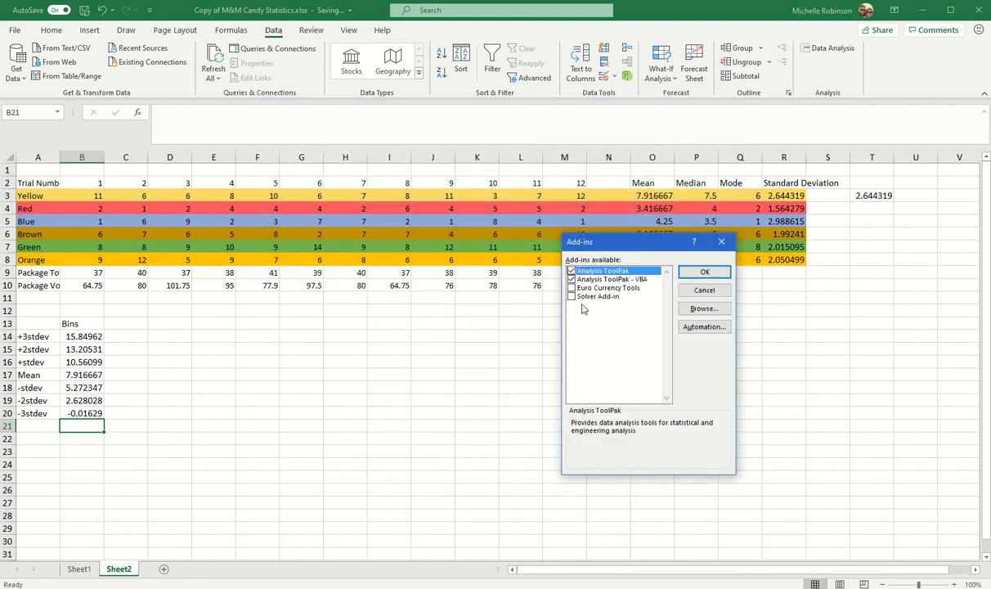
{"action": "left_click", "coordinate": [646, 280]}
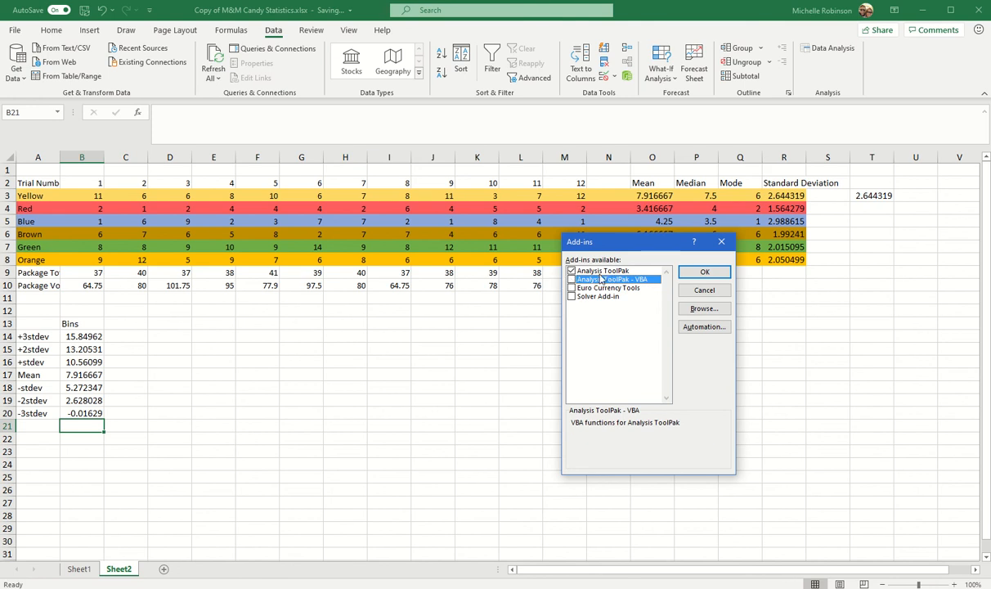
{"action": "left_click", "coordinate": [689, 273]}
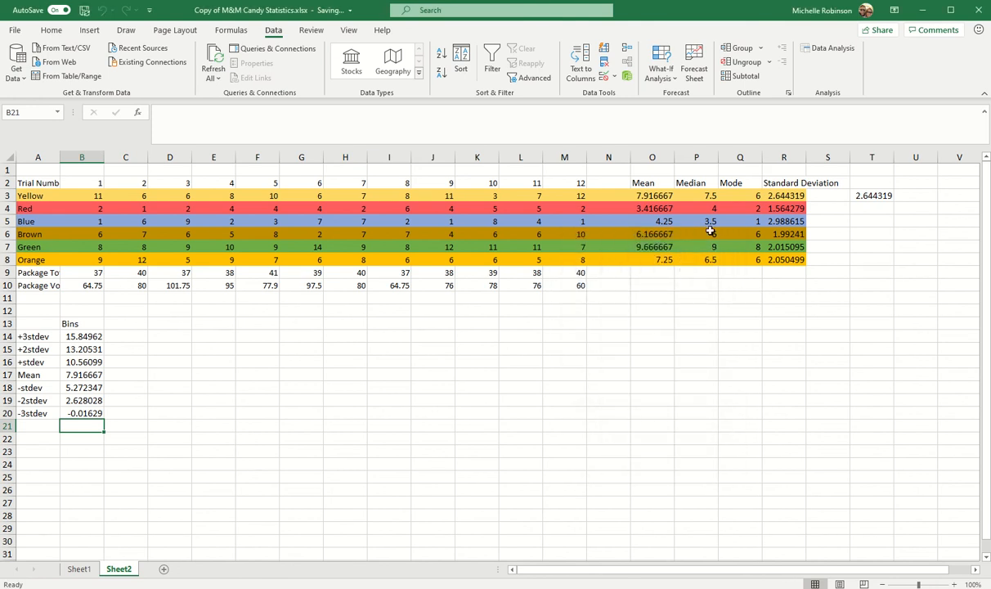
- Start a Histogram from the data analysis tools and set its input range to Yellow's trial counts, $B$3:$M$3
{"action": "left_click", "coordinate": [822, 49]}
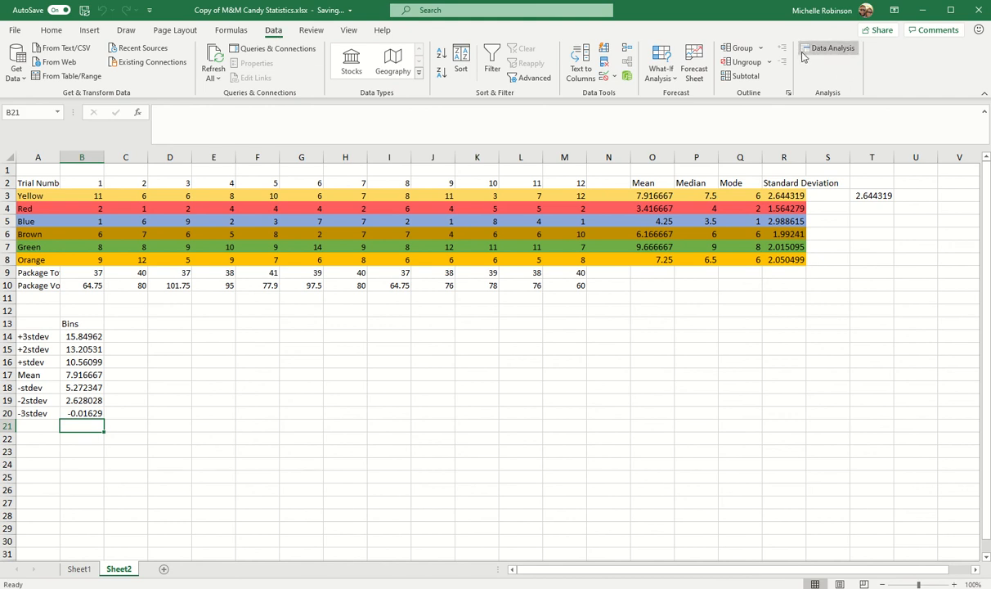
{"action": "left_click", "coordinate": [831, 51]}
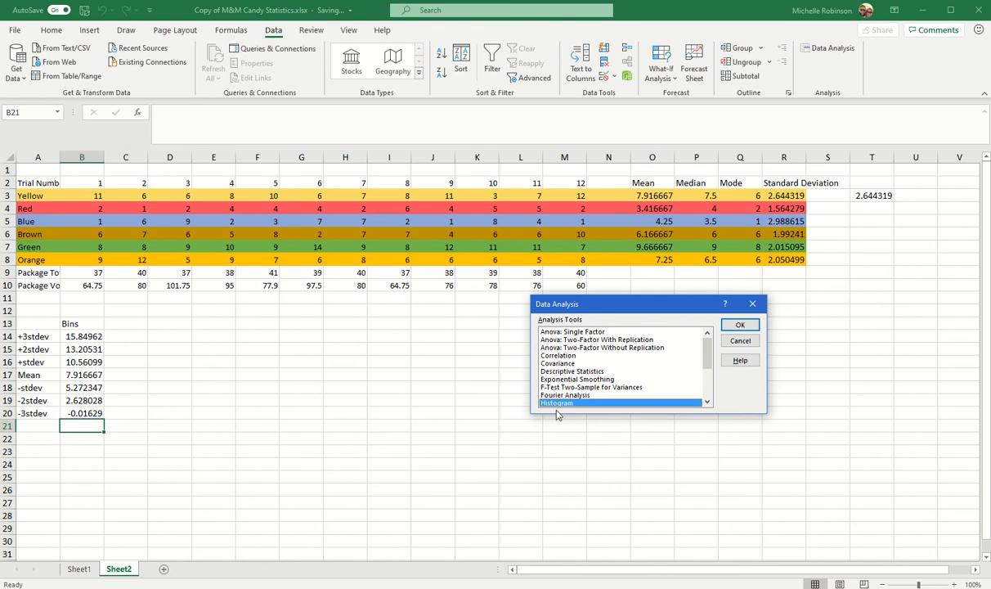
{"action": "left_click", "coordinate": [738, 326]}
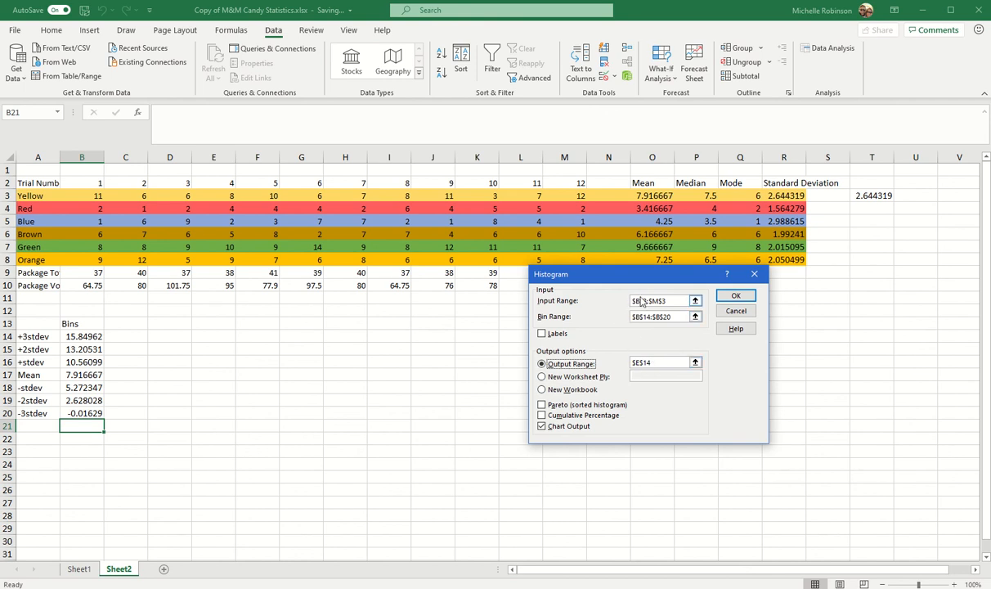
{"action": "left_click", "coordinate": [695, 301]}
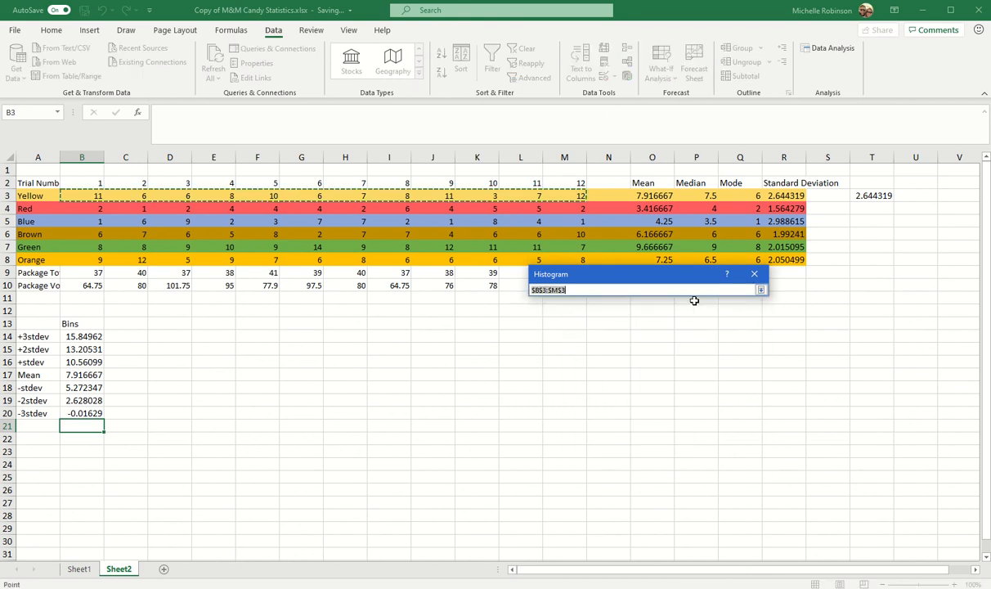
{"action": "left_click", "coordinate": [760, 289]}
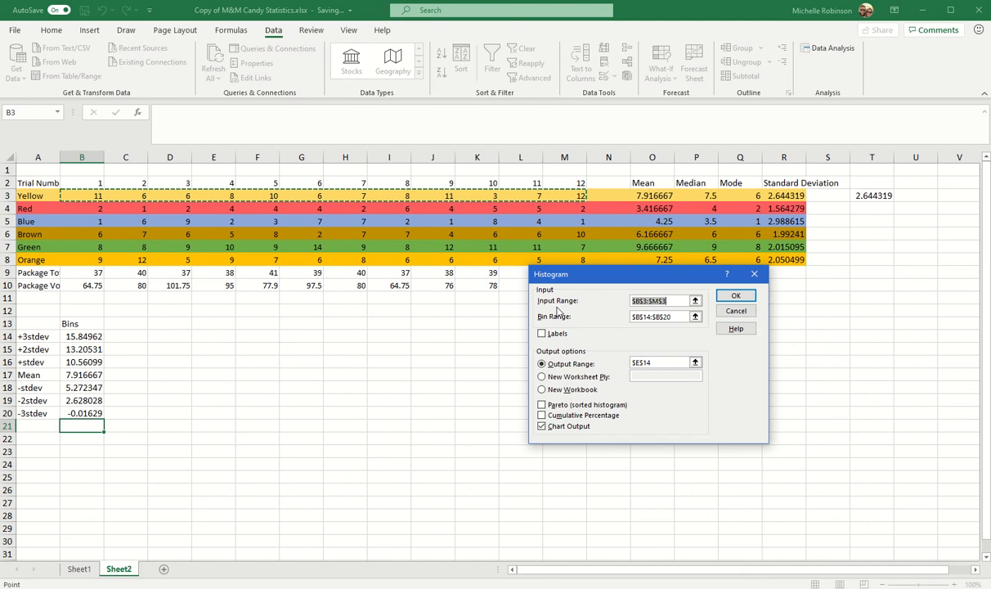
{"action": "left_click", "coordinate": [696, 301]}
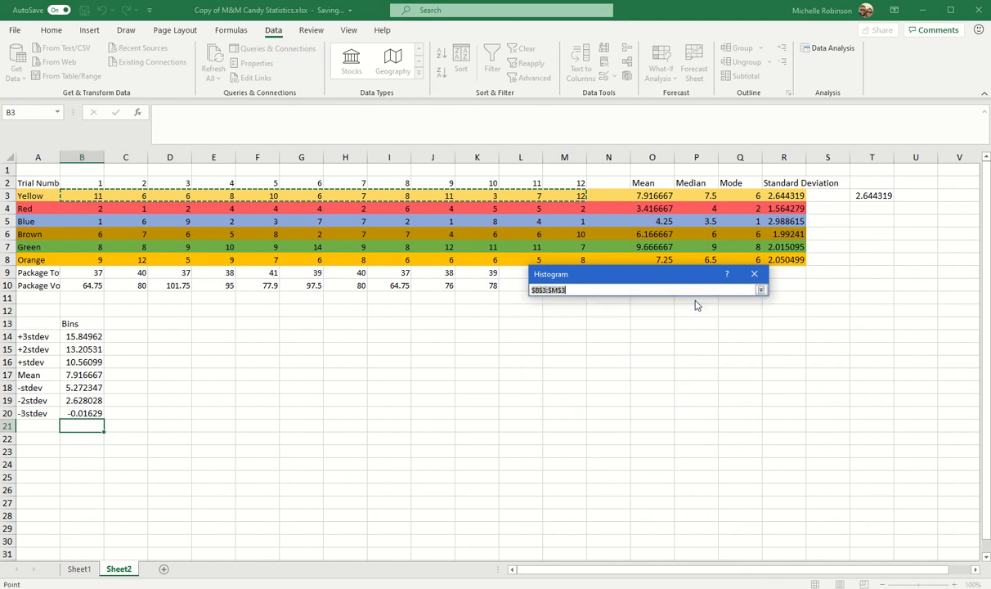
{"action": "left_click_drag", "start_coordinate": [92, 195], "coordinate": [570, 197]}
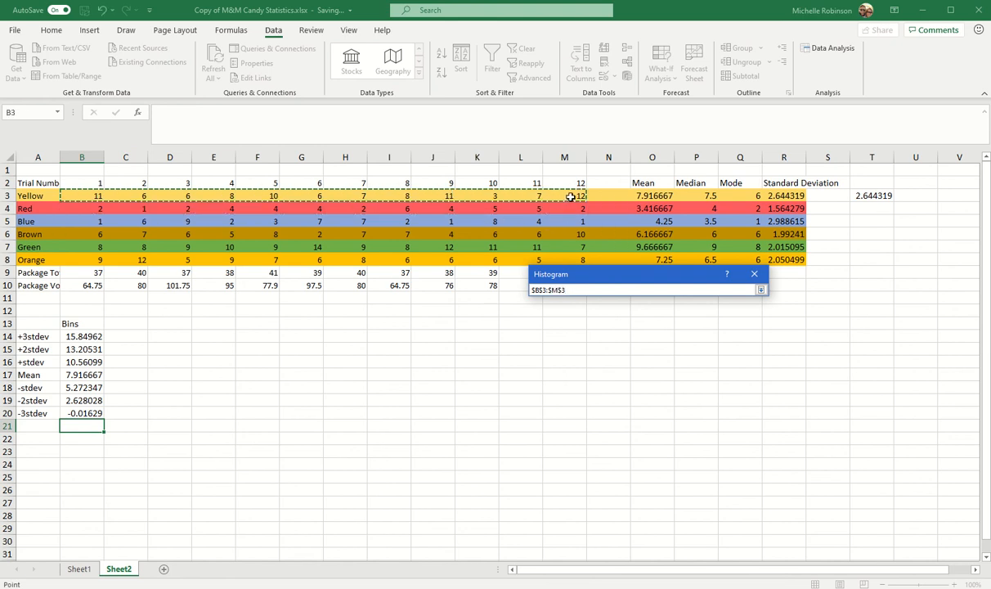
{"action": "left_click", "coordinate": [760, 291]}
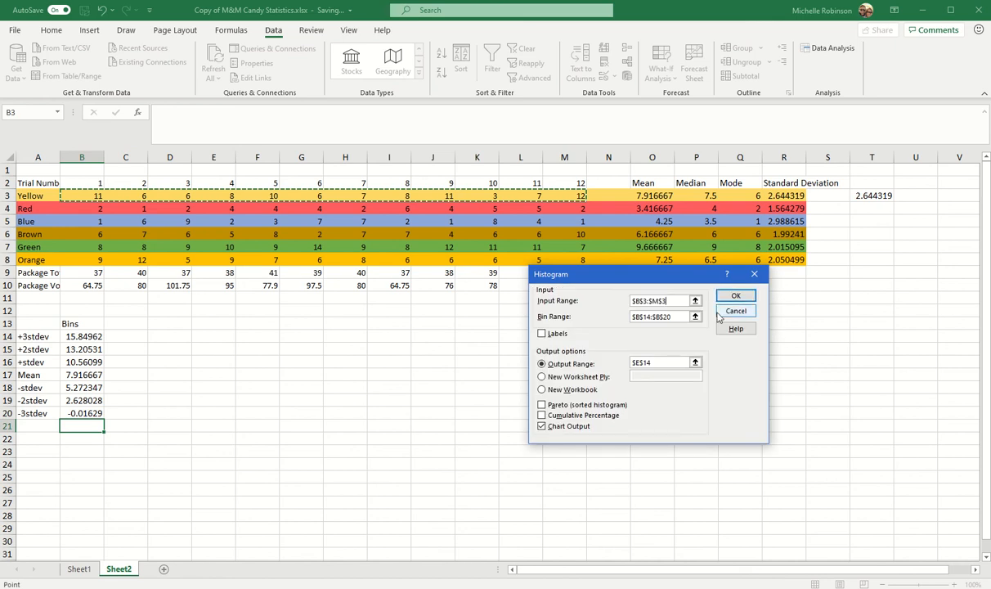
- Set the histogram's bin range to the calculated bins in $B$14:$B$20
{"action": "left_click", "coordinate": [660, 316]}
{"action": "left_click", "coordinate": [695, 316]}
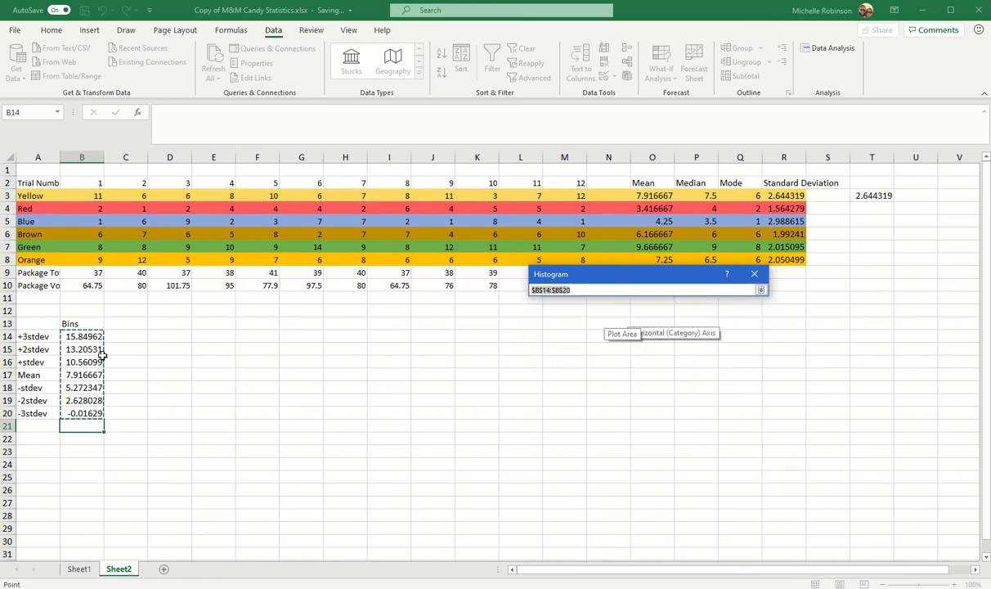
{"action": "left_click_drag", "start_coordinate": [84, 336], "coordinate": [84, 413]}
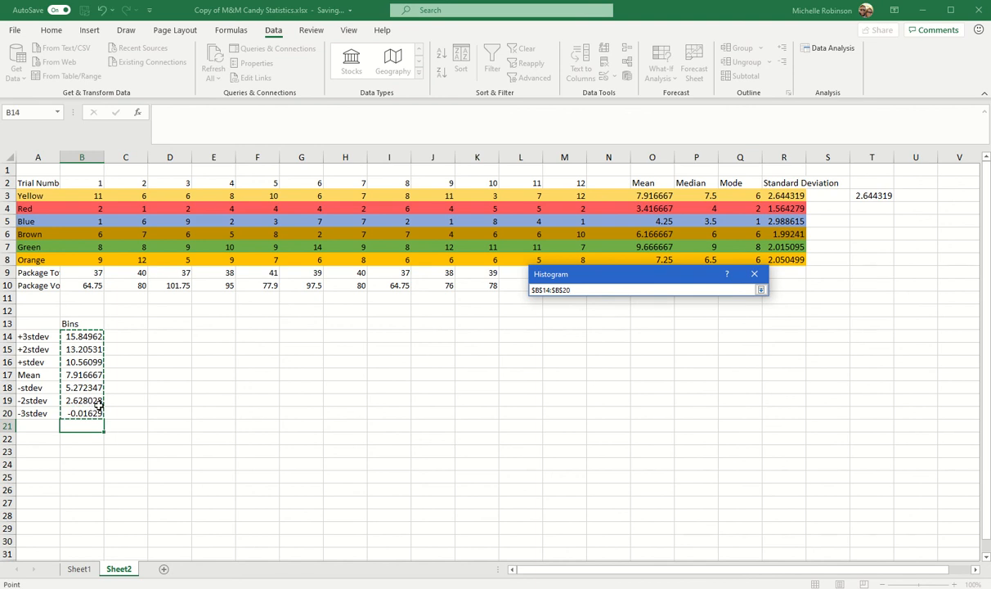
{"action": "left_click", "coordinate": [761, 291]}
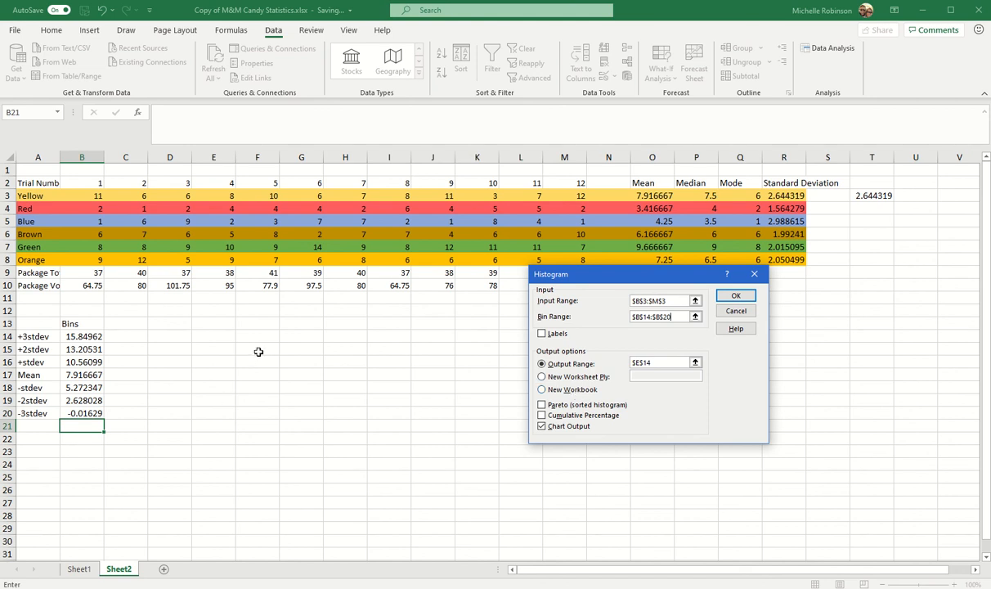
- Generate the histogram with its output range at $E$14 and Chart Output enabled
{"action": "left_click", "coordinate": [542, 364]}
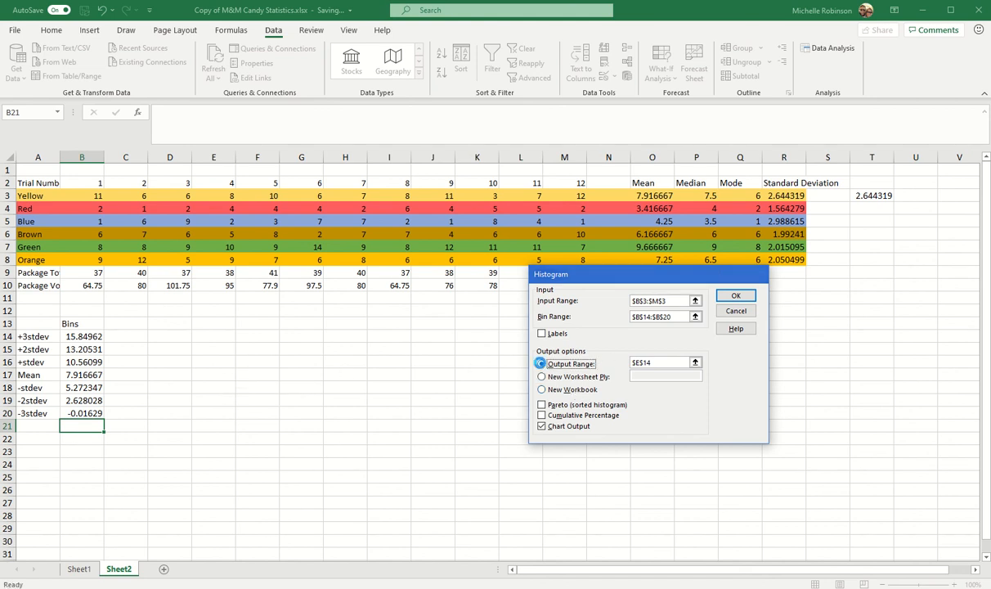
{"action": "left_click", "coordinate": [693, 363]}
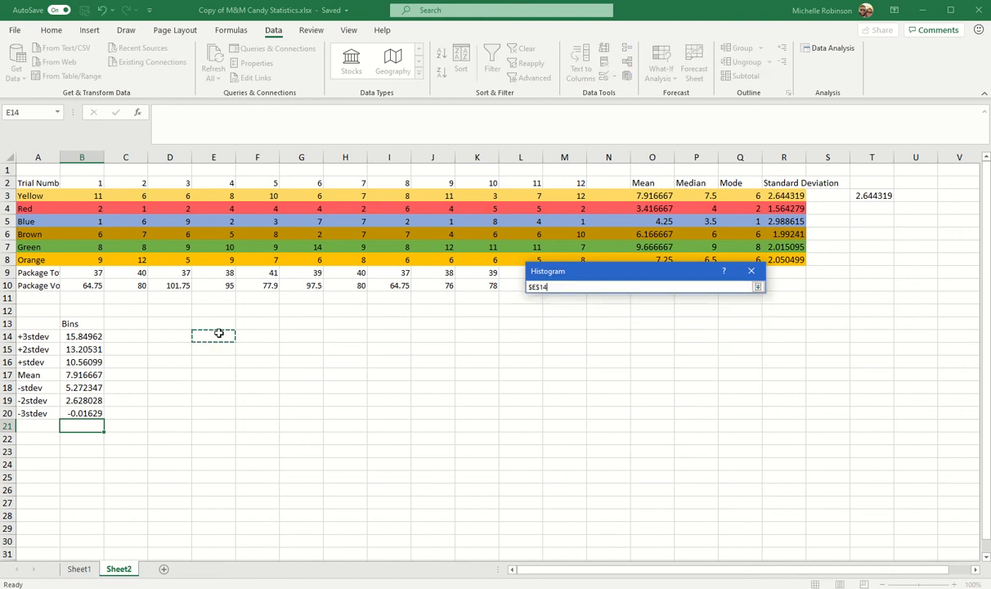
{"action": "left_click", "coordinate": [758, 287]}
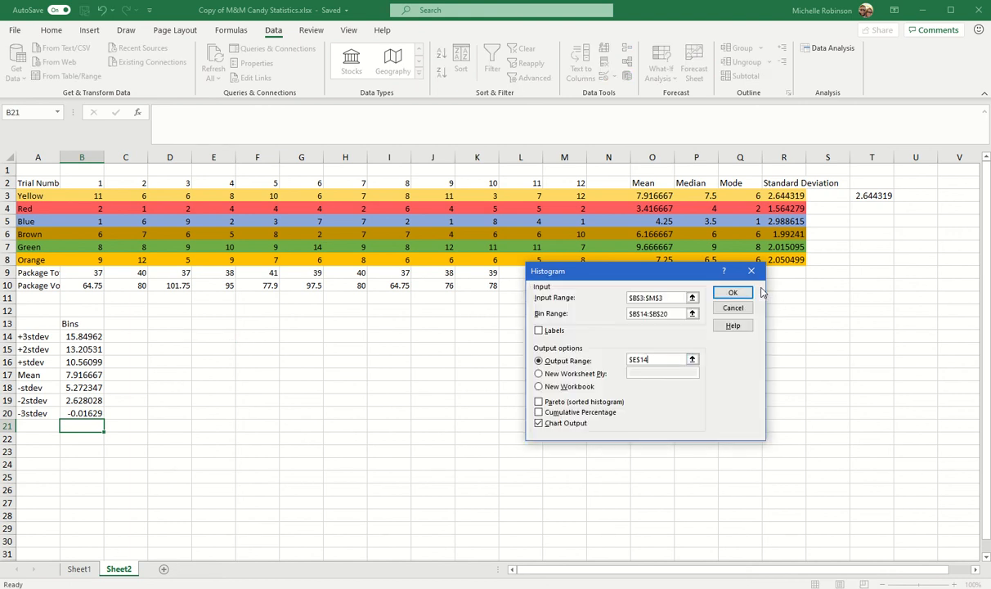
{"action": "left_click", "coordinate": [539, 423]}
{"action": "left_click", "coordinate": [733, 293]}
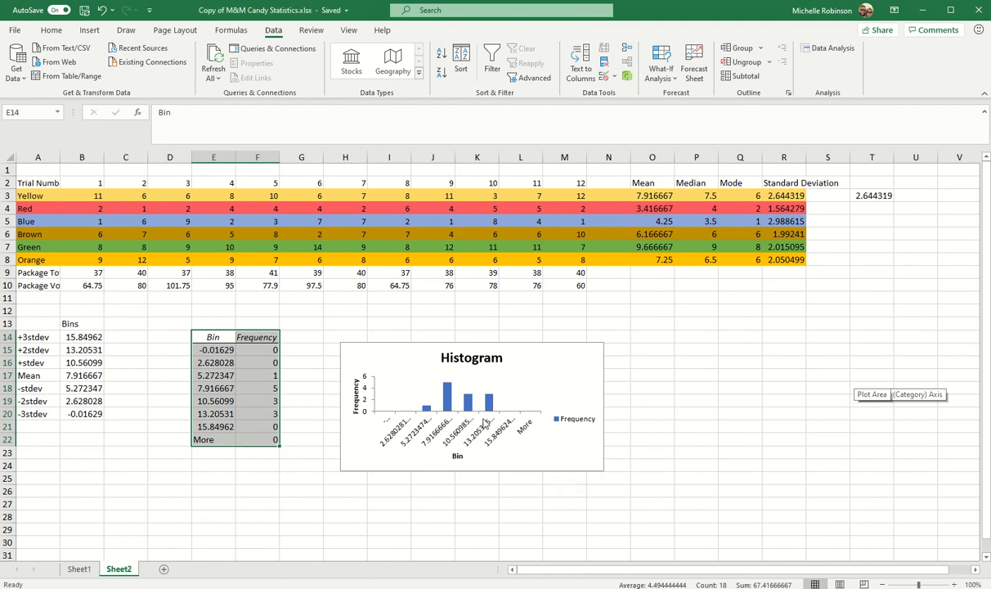
- Fill the histogram's Frequency bars with standard yellow
{"action": "left_click", "coordinate": [448, 399]}
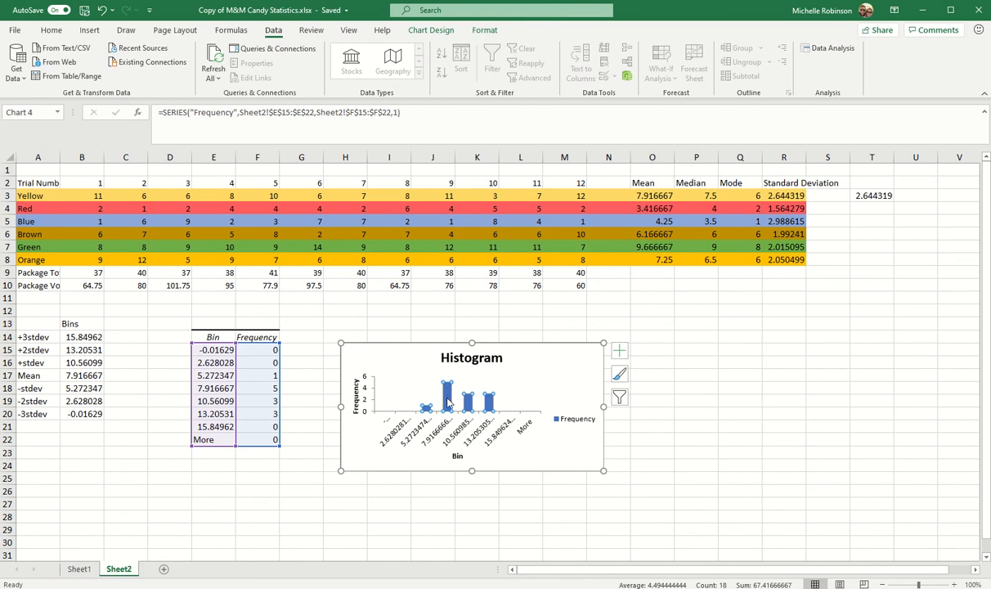
{"action": "right_click", "coordinate": [449, 393]}
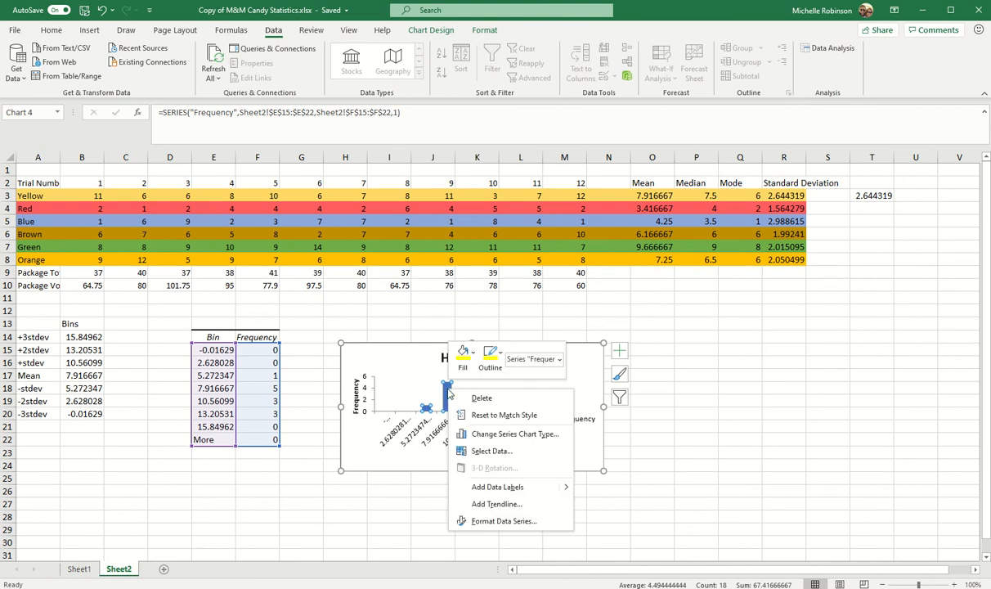
{"action": "left_click", "coordinate": [472, 353]}
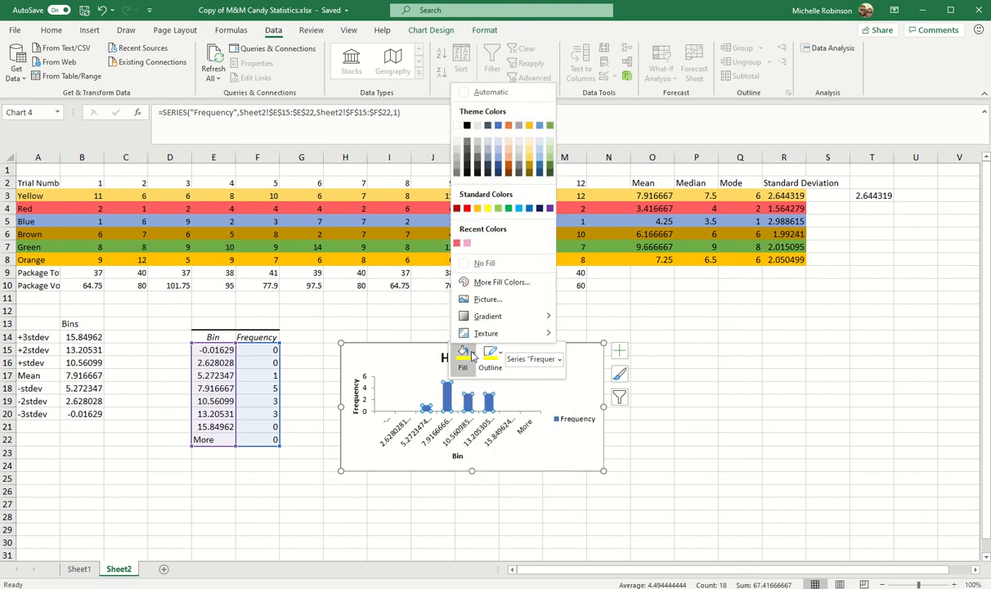
{"action": "left_click", "coordinate": [487, 208]}
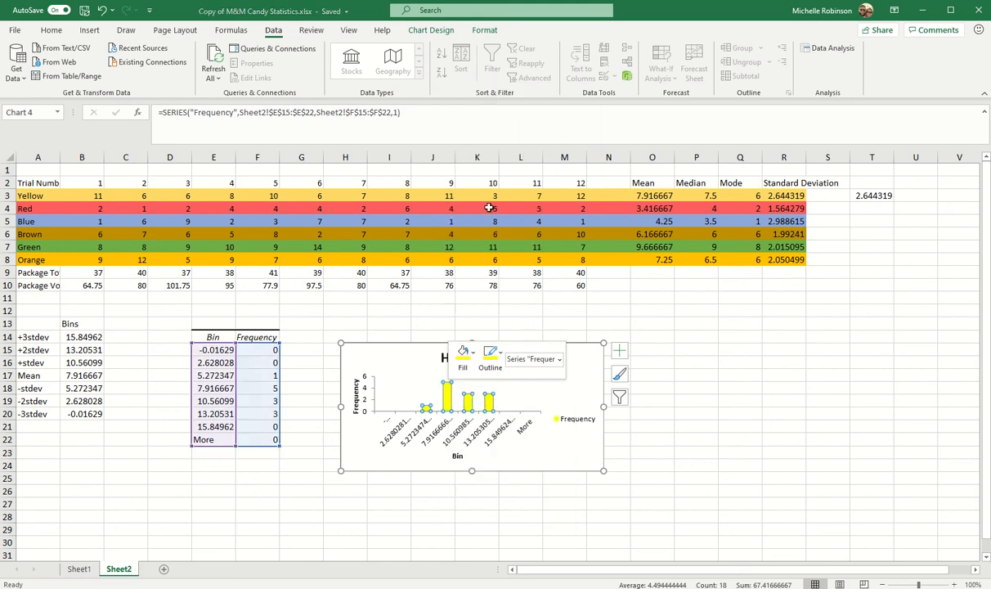
- Outline the histogram's Frequency bars in standard yellow and move the chart up to start at row 13 beside the frequency table
{"action": "left_click", "coordinate": [486, 360]}
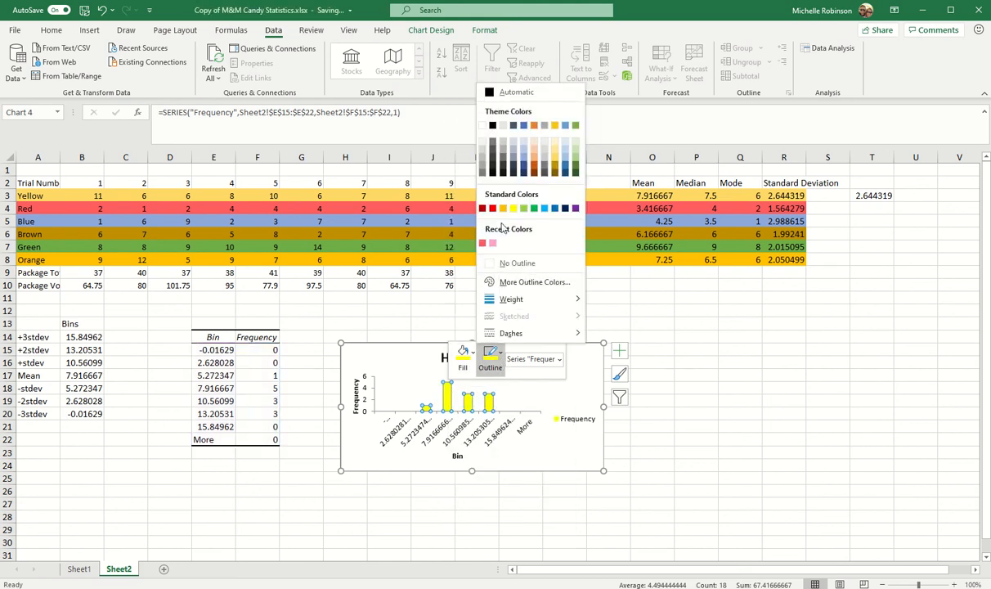
{"action": "left_click", "coordinate": [513, 210]}
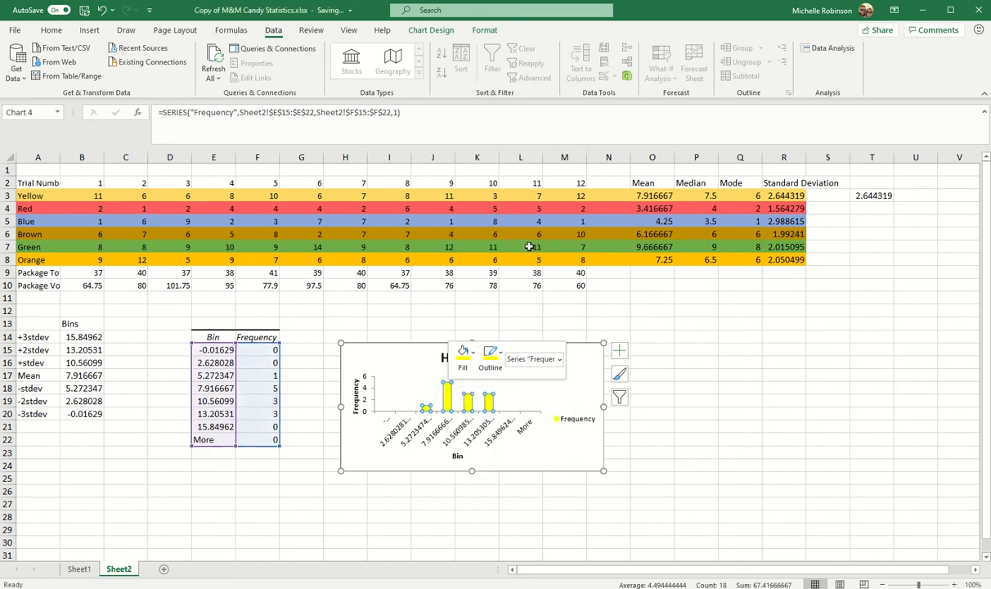
{"action": "left_click", "coordinate": [664, 446]}
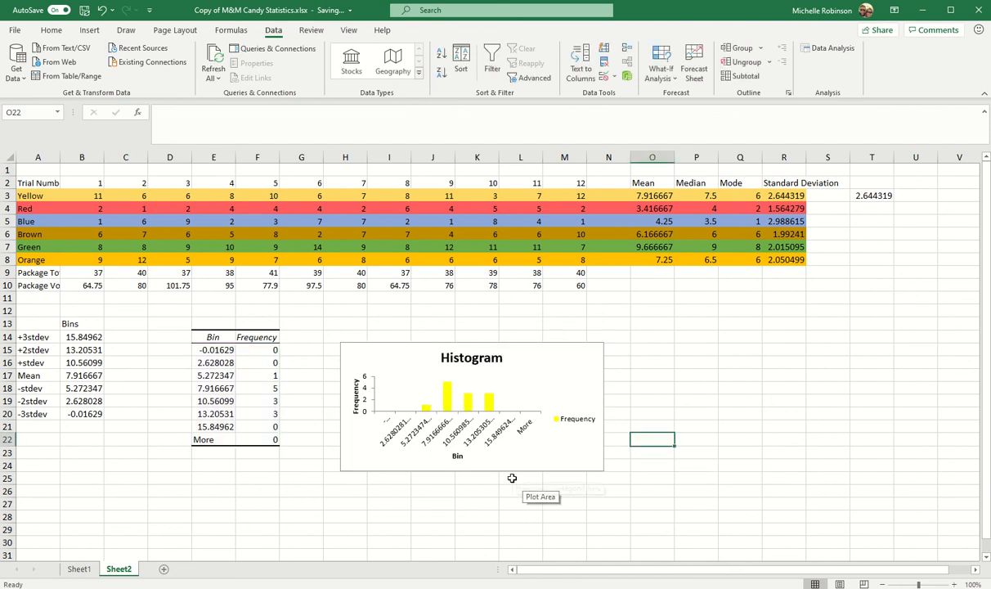
{"action": "left_click_drag", "start_coordinate": [510, 472], "coordinate": [508, 451]}
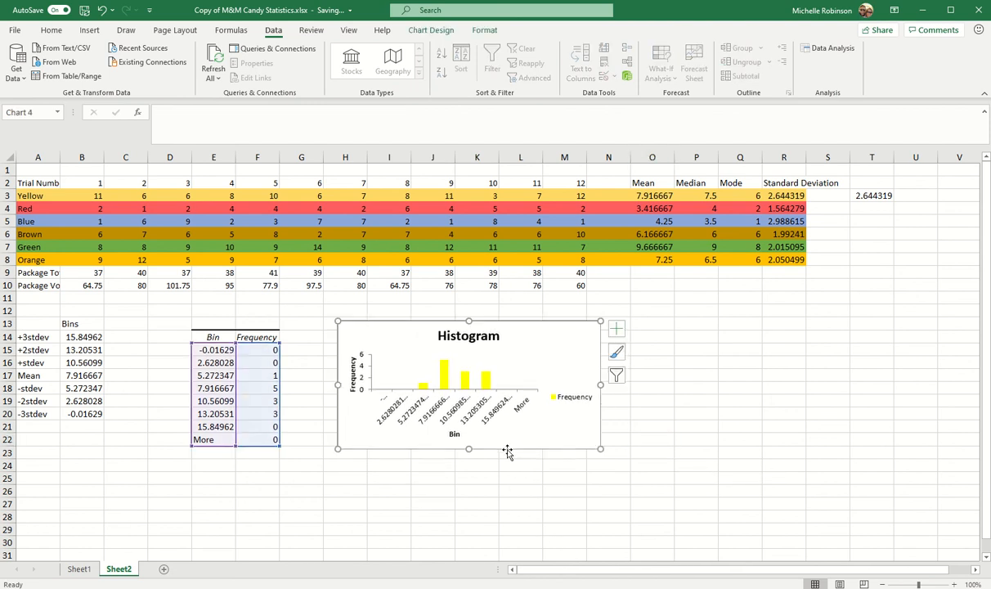
- Examine the histogram table's frequencies in cells F18, F19 and F20
{"action": "left_click", "coordinate": [258, 388]}
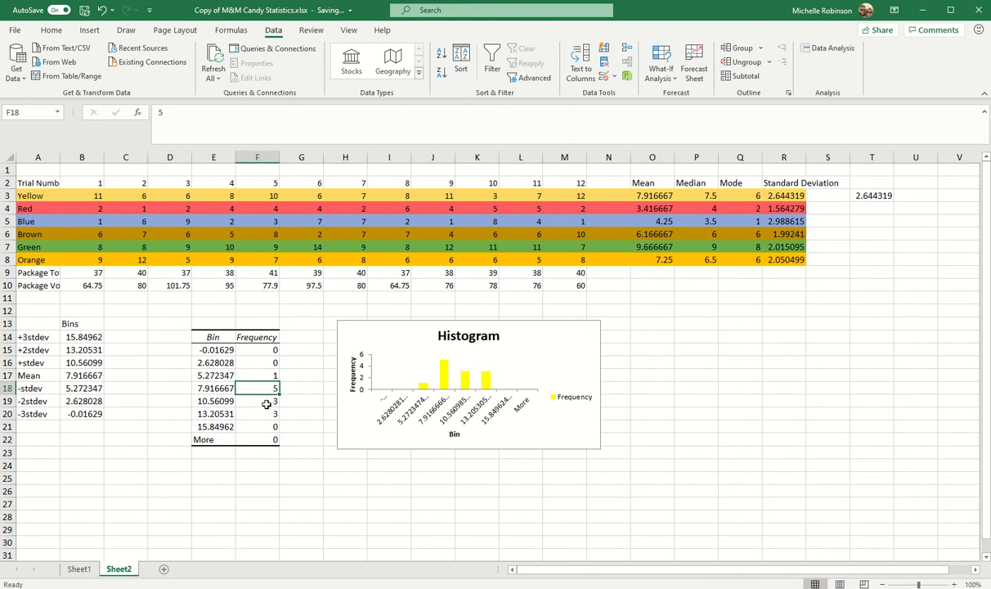
{"action": "left_click", "coordinate": [267, 404]}
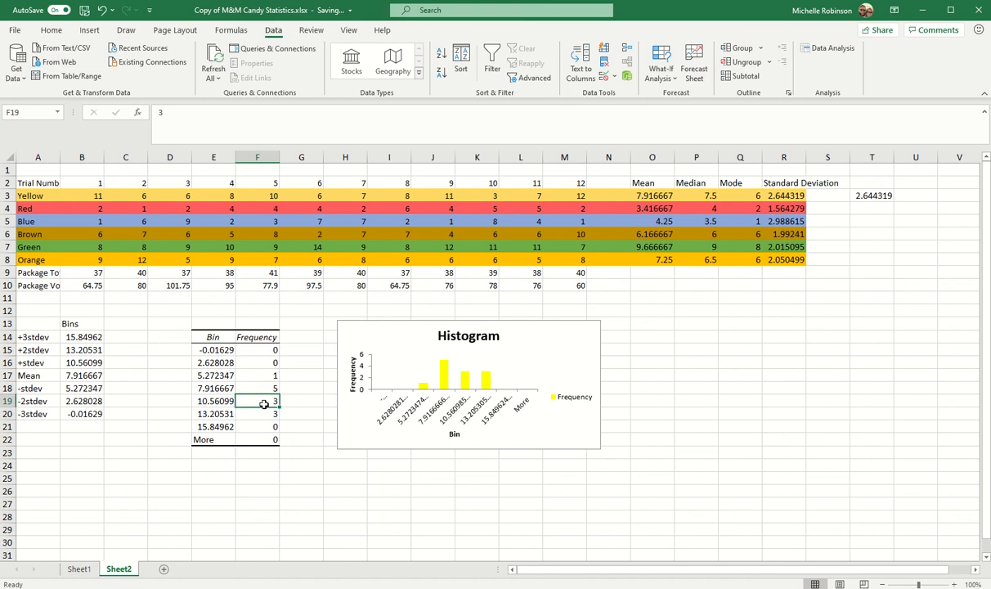
{"action": "left_click", "coordinate": [256, 415]}
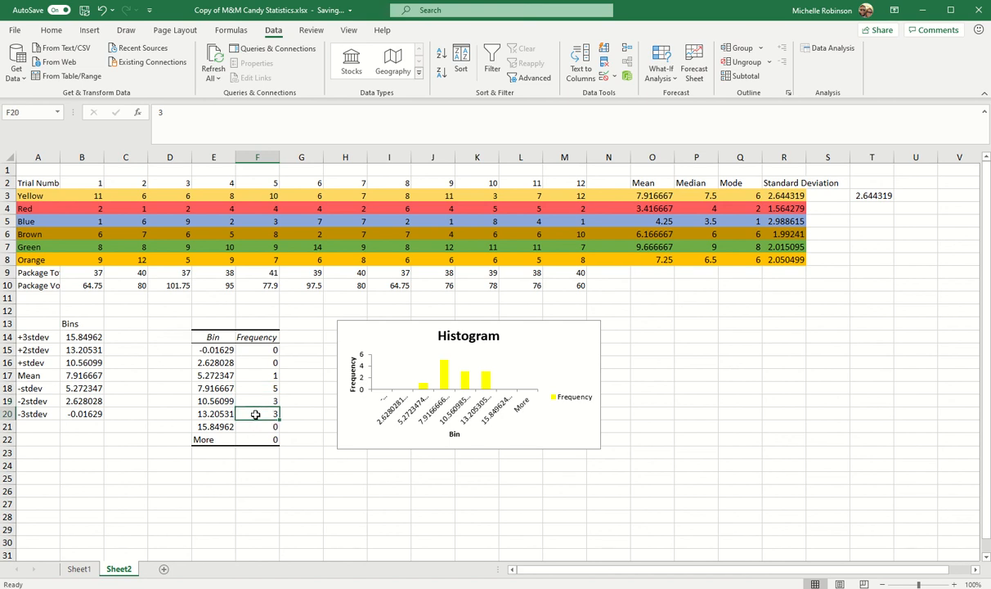